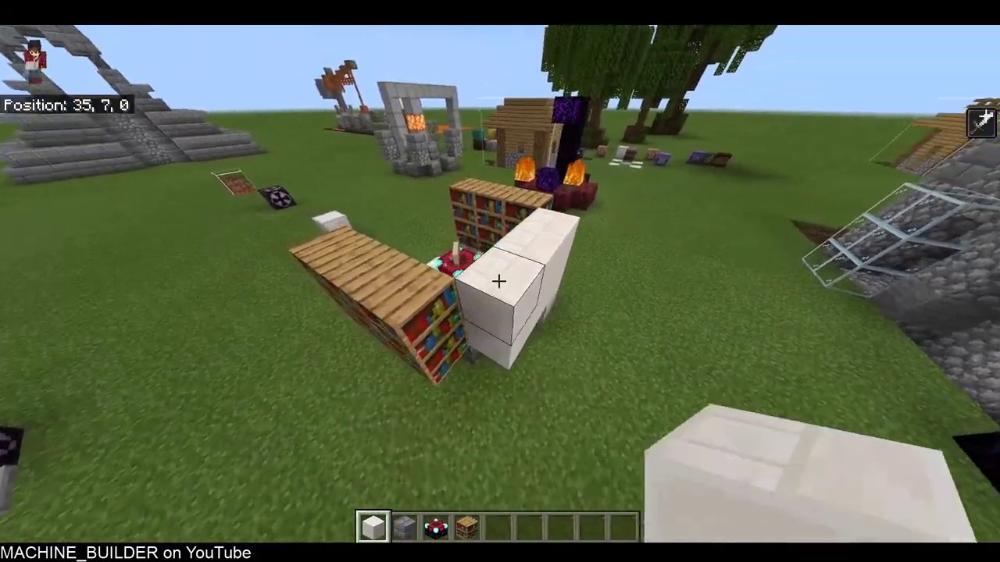
# Switch to an empty hand and examine the enchanting table build with its bookshelf and quartz walls from above and up close
pyautogui.scroll(-4, 500, 281)
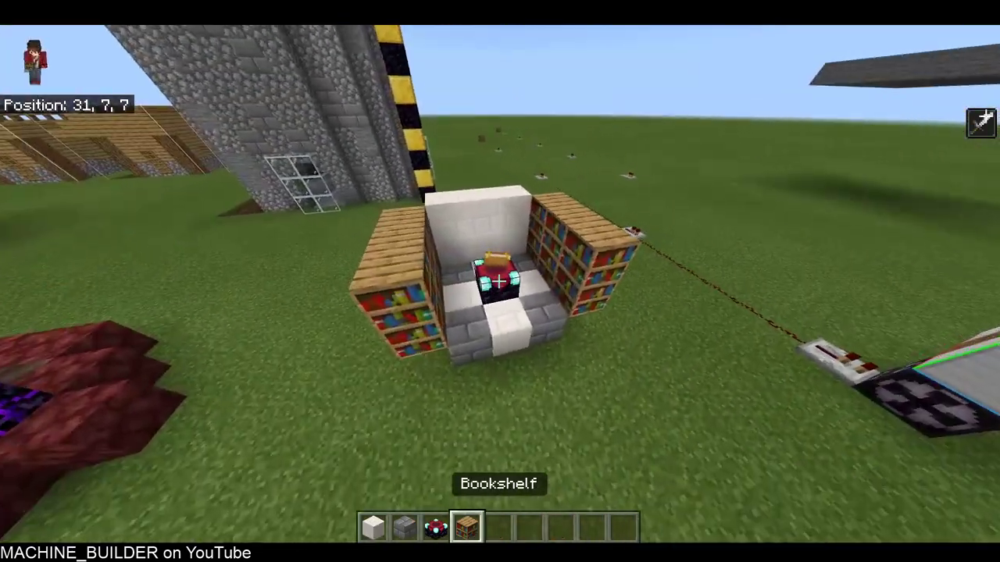
pyautogui.press('shift')
pyautogui.press('space')
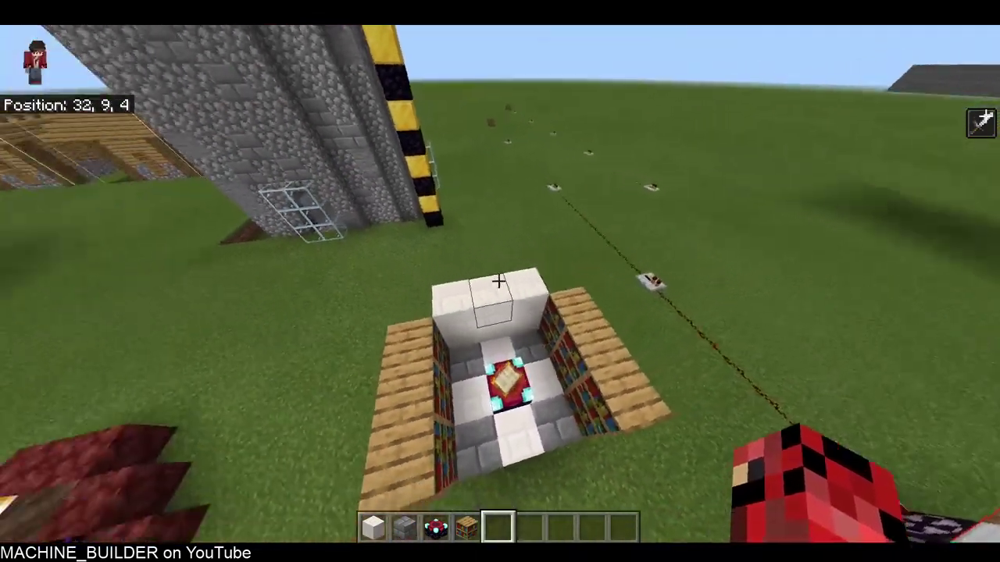
pyautogui.press('d')
pyautogui.press('s')
pyautogui.press('space')
pyautogui.press('w')
pyautogui.press('shift')
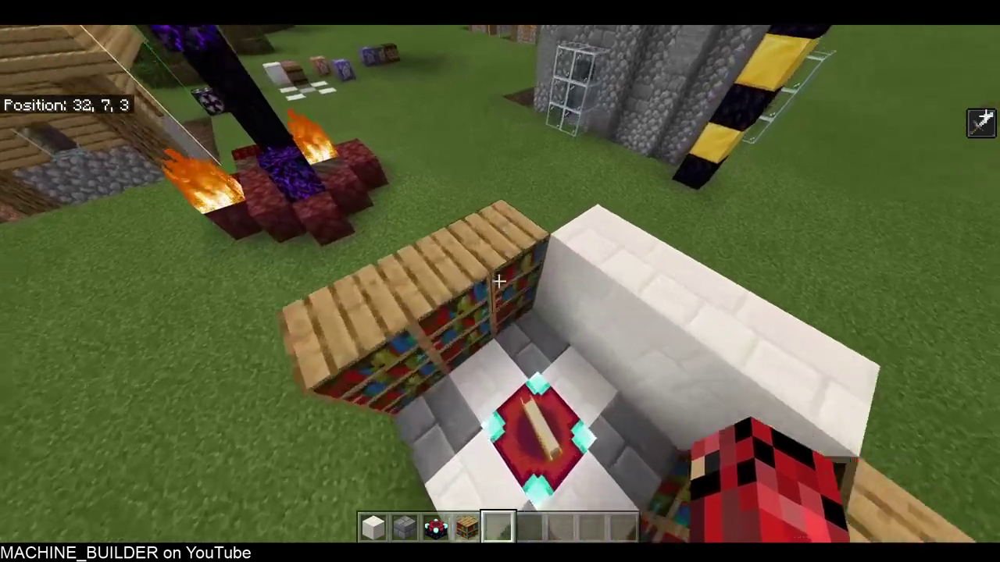
pyautogui.press('space')
pyautogui.press('s')
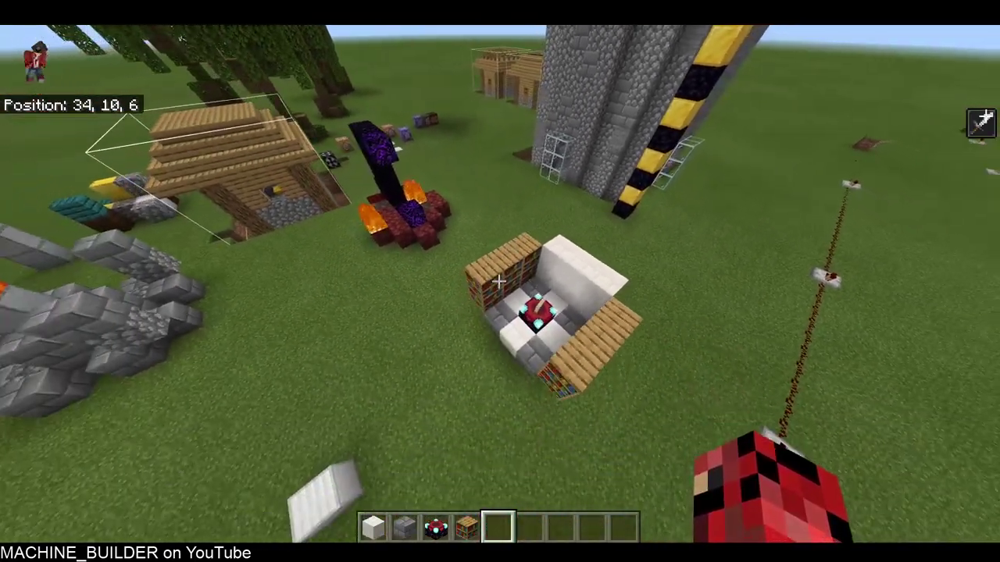
pyautogui.press('w')
pyautogui.press('shift')
pyautogui.press('a')
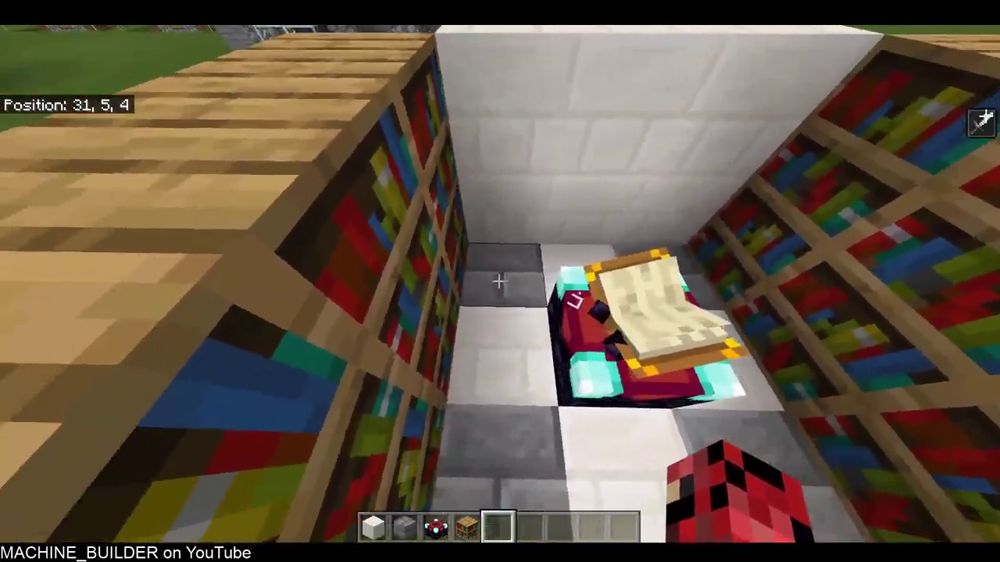
pyautogui.press('w')
pyautogui.press('w')
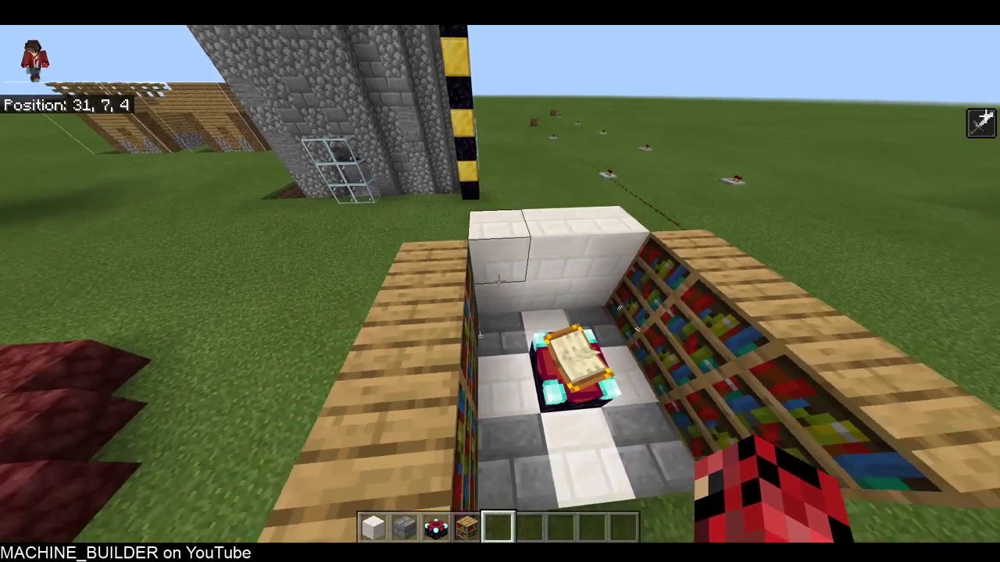
# Save and quit the Structures world and switch to the compiled folder in File Explorer
pyautogui.press('Escape')
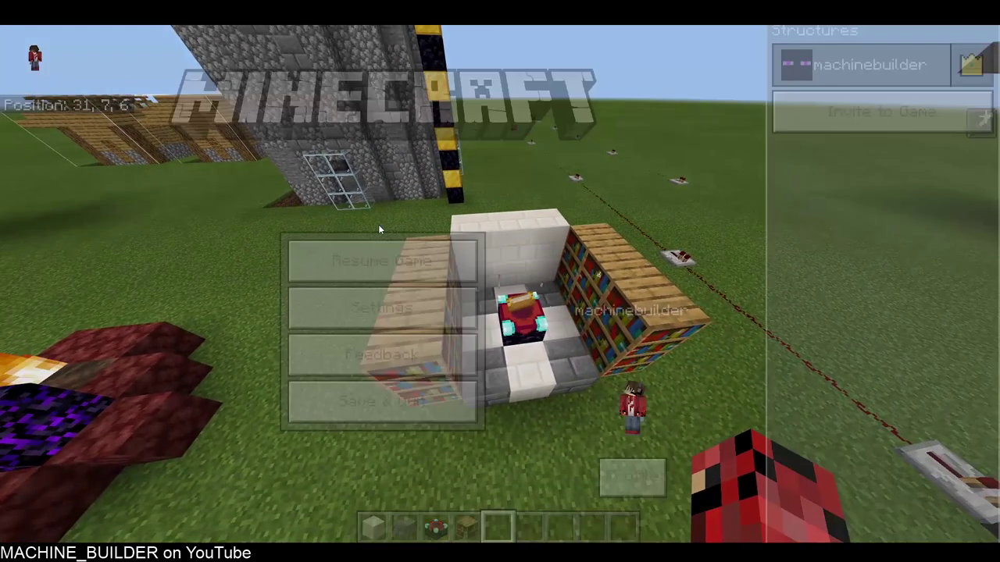
pyautogui.click(341, 420)
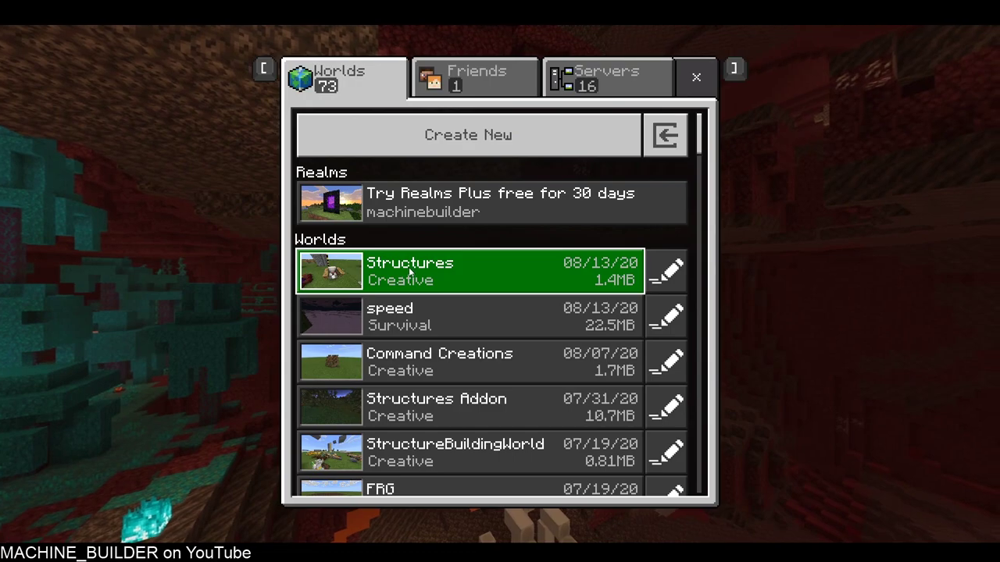
pyautogui.moveTo(152, 550)
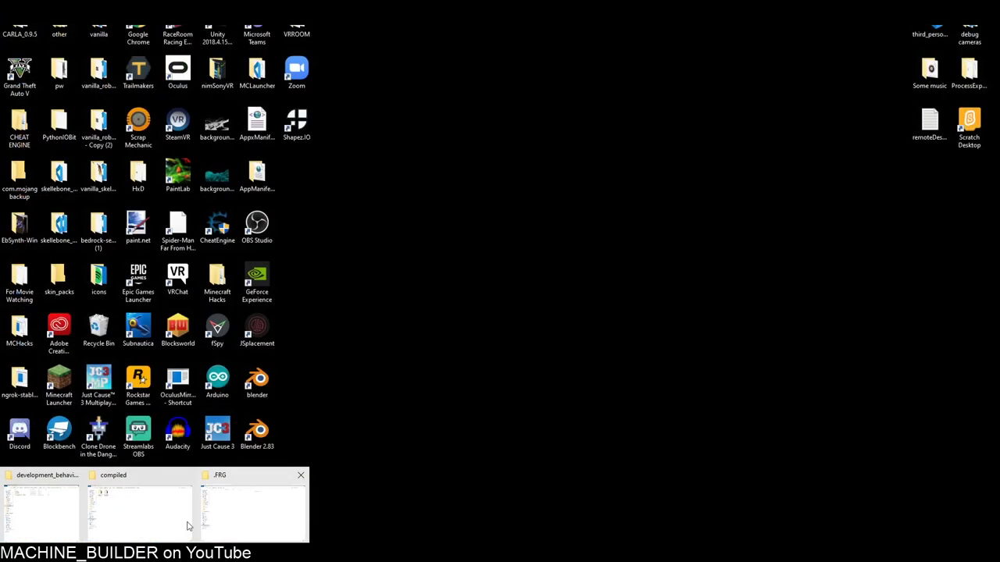
pyautogui.click(188, 527)
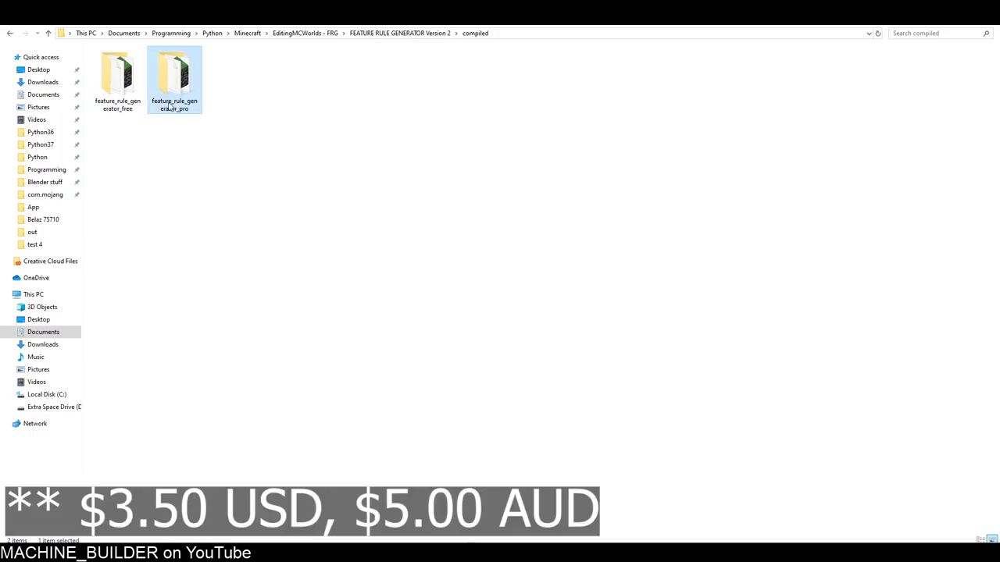
# Look inside the feature_rule_generator_pro and feature_rule_generator_free folders, returning to the compiled folder
pyautogui.doubleClick(169, 106)
pyautogui.click(474, 33)
pyautogui.doubleClick(121, 78)
pyautogui.click(478, 32)
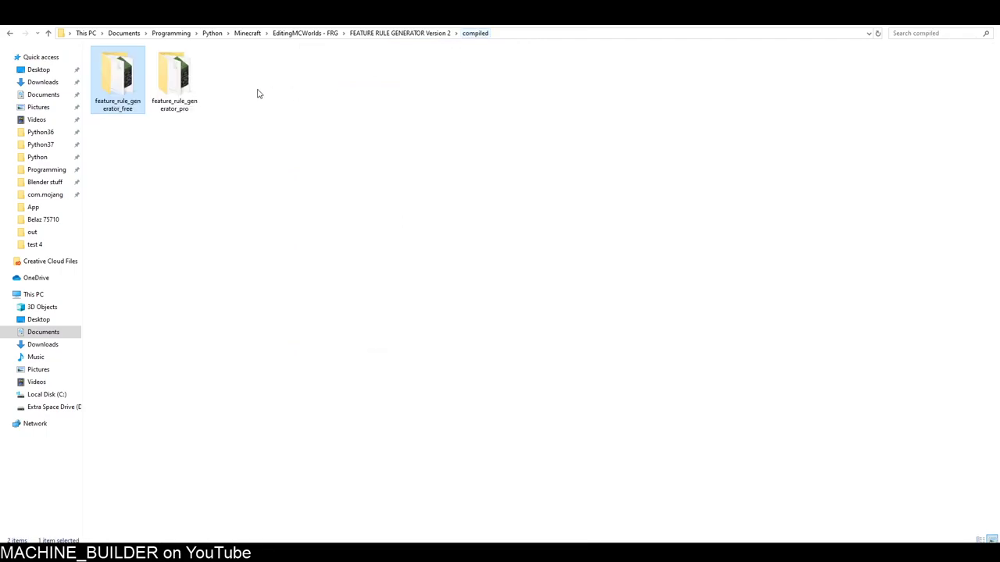
pyautogui.doubleClick(172, 91)
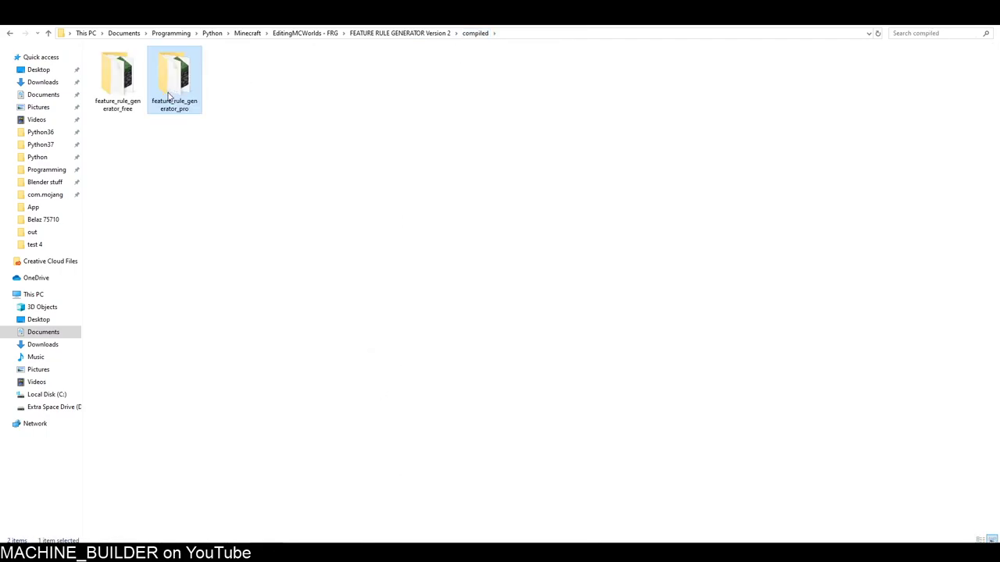
pyautogui.click(259, 192)
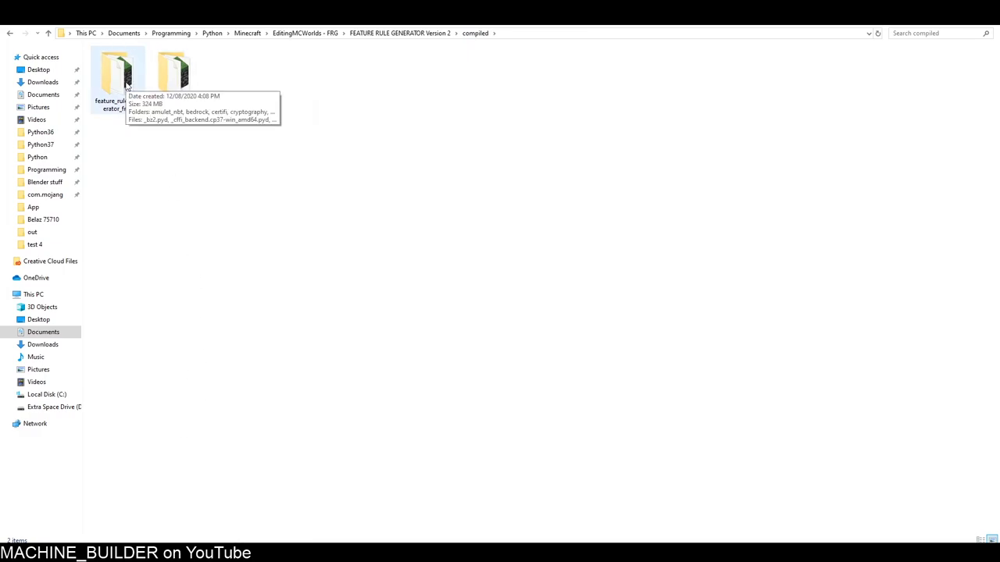
# Open the feature_rule_generator_pro folder and select Feature Rule Generator Pro.exe
pyautogui.click(149, 86)
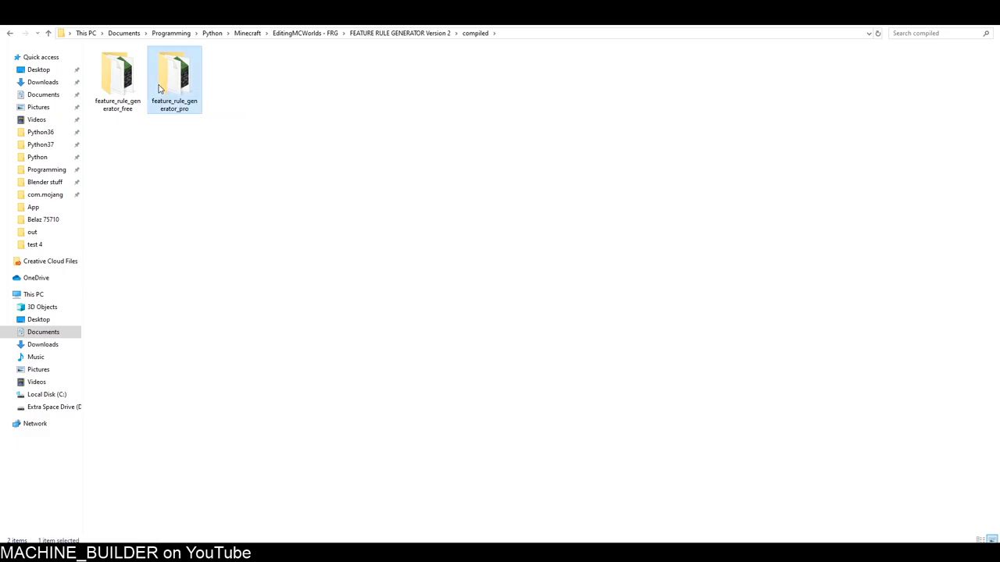
pyautogui.doubleClick(168, 84)
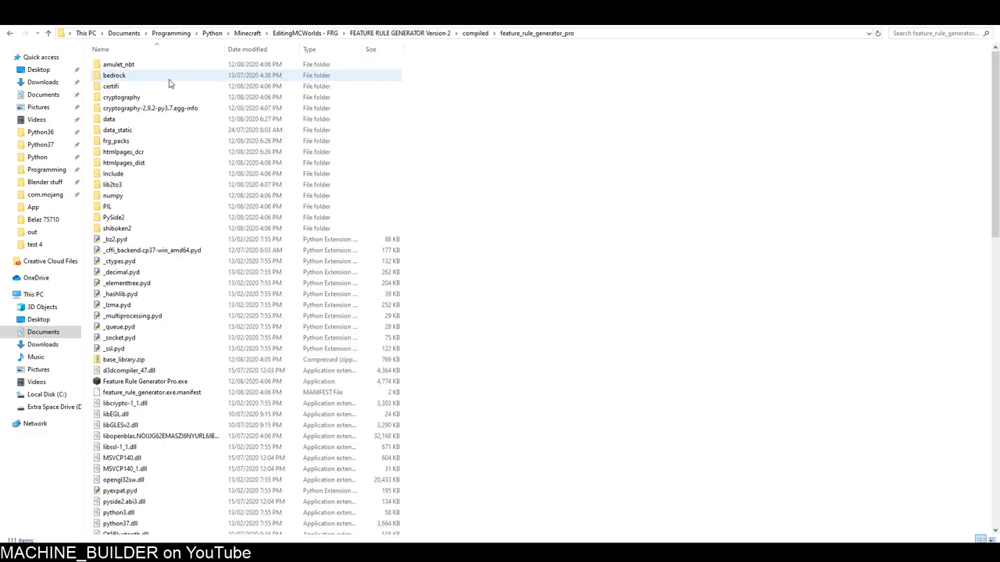
pyautogui.scroll(-1, 167, 343)
pyautogui.click(142, 357)
# Look through the program's files and launch Feature Rule Generator Pro.exe
pyautogui.scroll(-20, 234, 355)
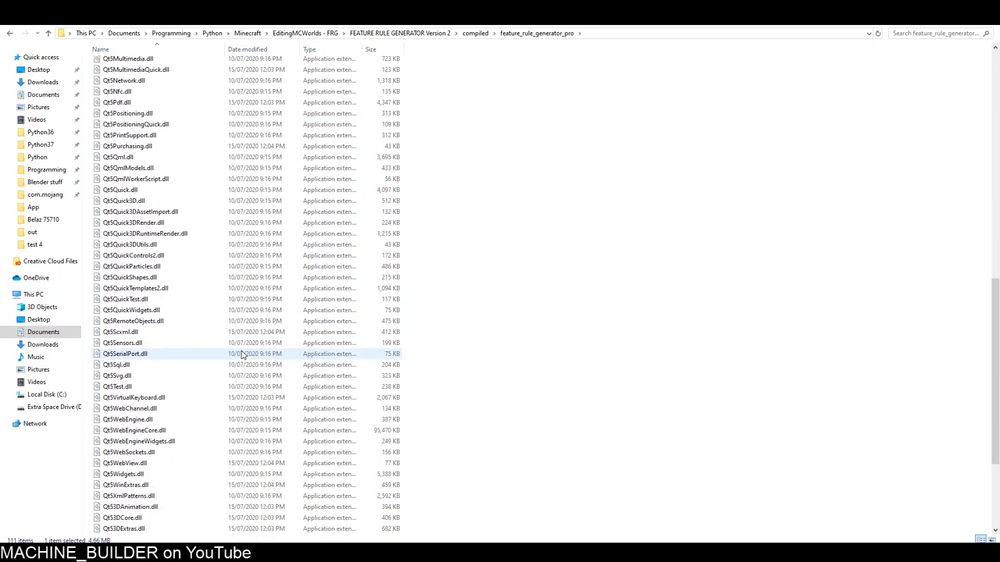
pyautogui.moveTo(996, 361); pyautogui.dragTo(925, 318)
pyautogui.scroll(20, 931, 82)
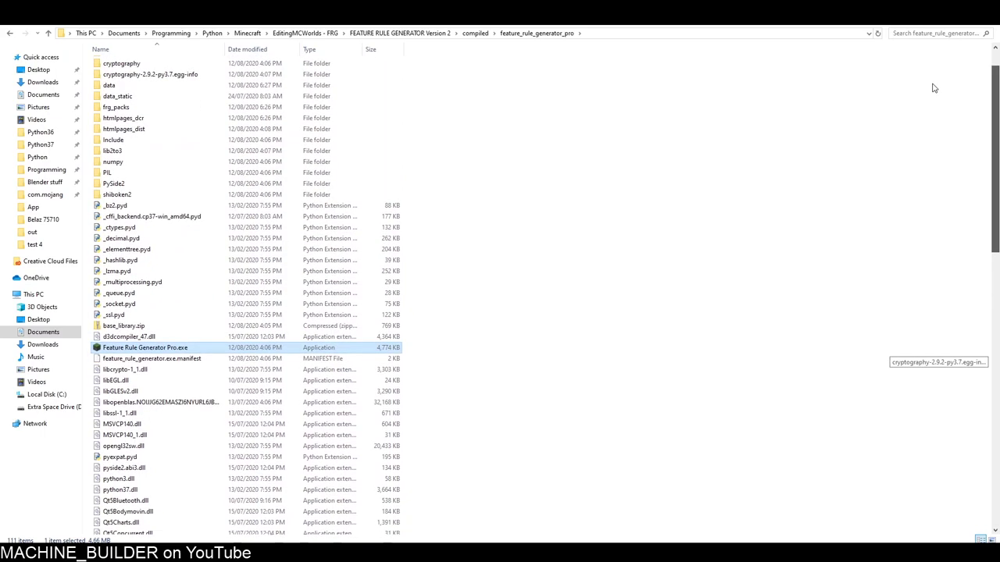
pyautogui.scroll(-6, 228, 343)
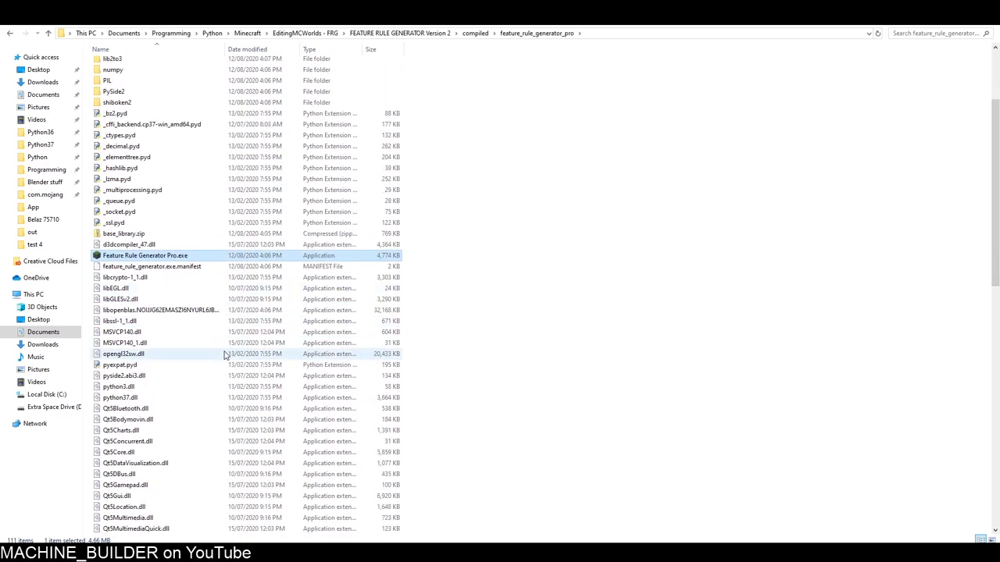
pyautogui.scroll(6, 211, 344)
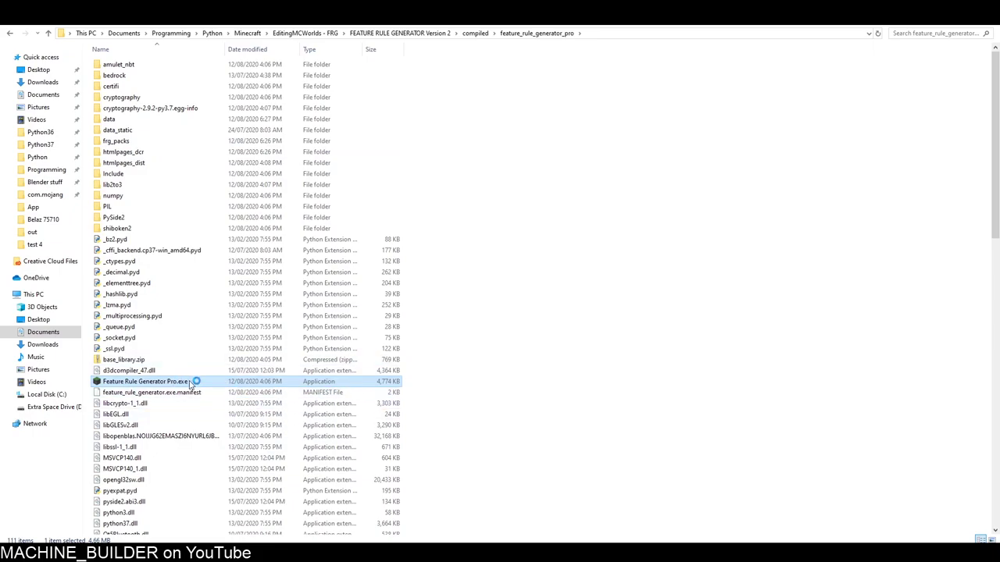
pyautogui.scroll(-5, 137, 402)
pyautogui.scroll(-5, 137, 401)
pyautogui.scroll(10, 136, 400)
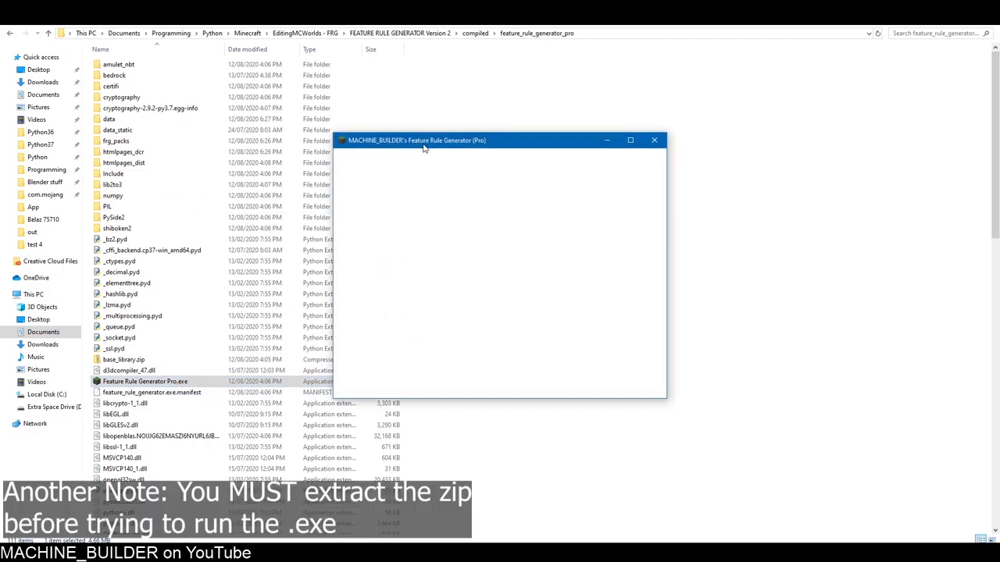
# Move the Feature Rule Generator window clear of the file names and read its welcome message about itch.io purchase verification
pyautogui.moveTo(452, 145); pyautogui.dragTo(403, 169)
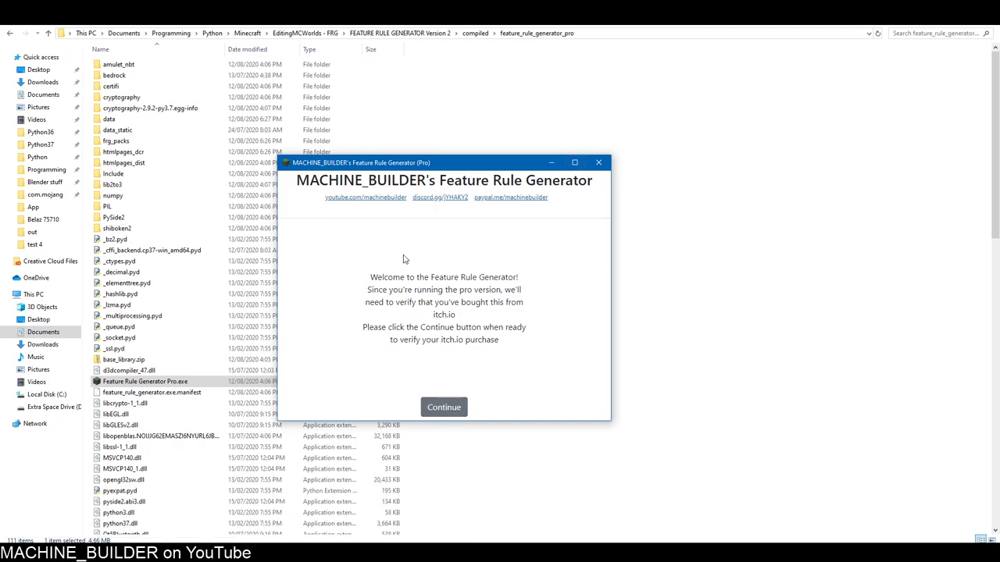
pyautogui.moveTo(371, 167); pyautogui.dragTo(501, 137)
pyautogui.moveTo(508, 247); pyautogui.dragTo(674, 281)
pyautogui.click(674, 282)
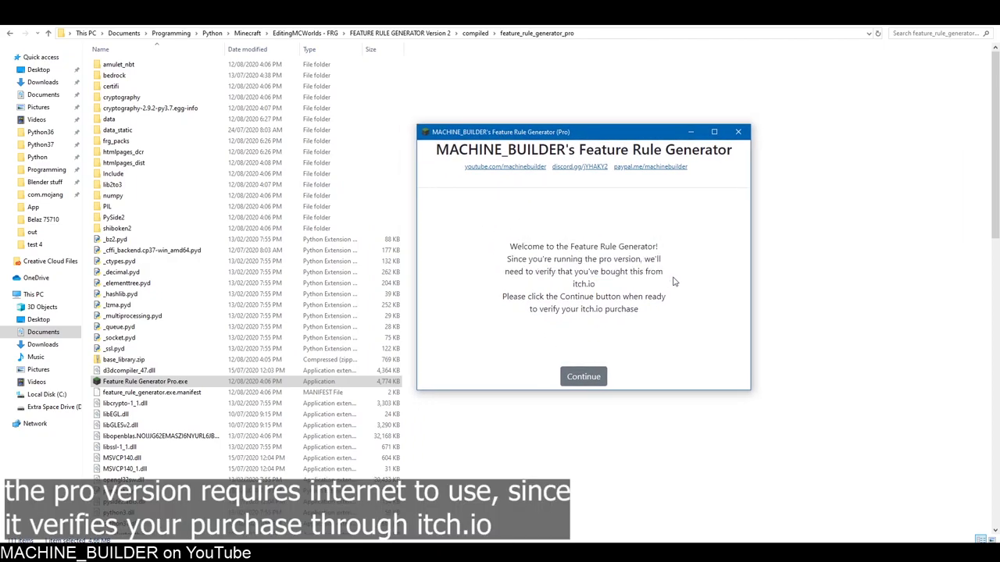
pyautogui.moveTo(602, 290); pyautogui.dragTo(519, 273)
pyautogui.click(571, 284)
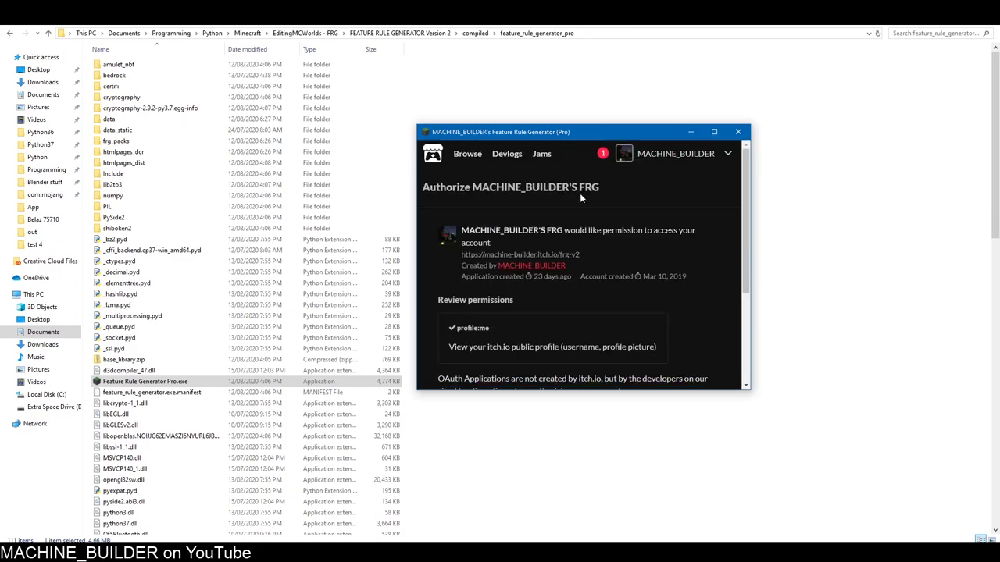
# Authorize MACHINE_BUILDER'S FRG to access the itch.io account and continue to the Behavior Packs page
pyautogui.scroll(-2, 564, 230)
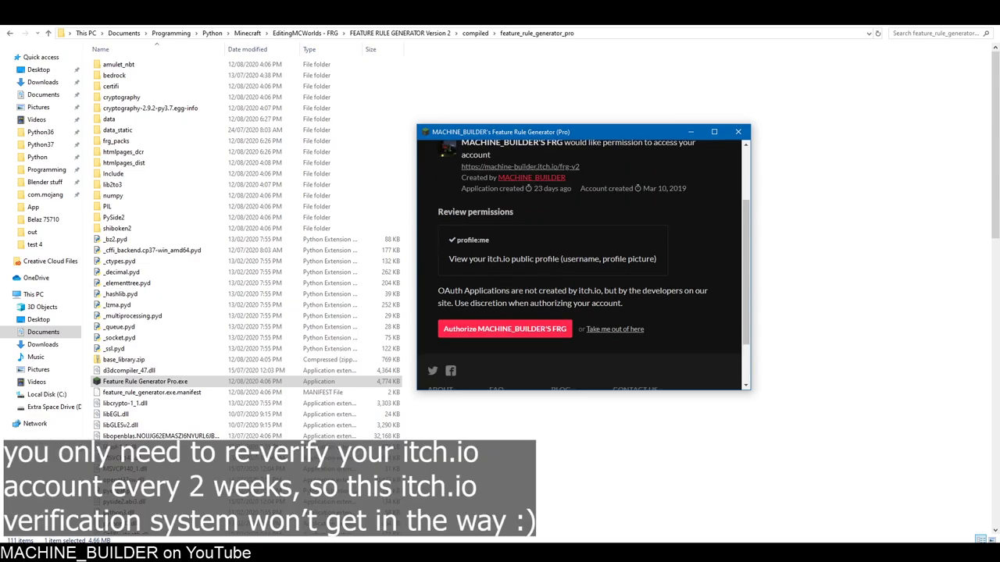
pyautogui.click(486, 329)
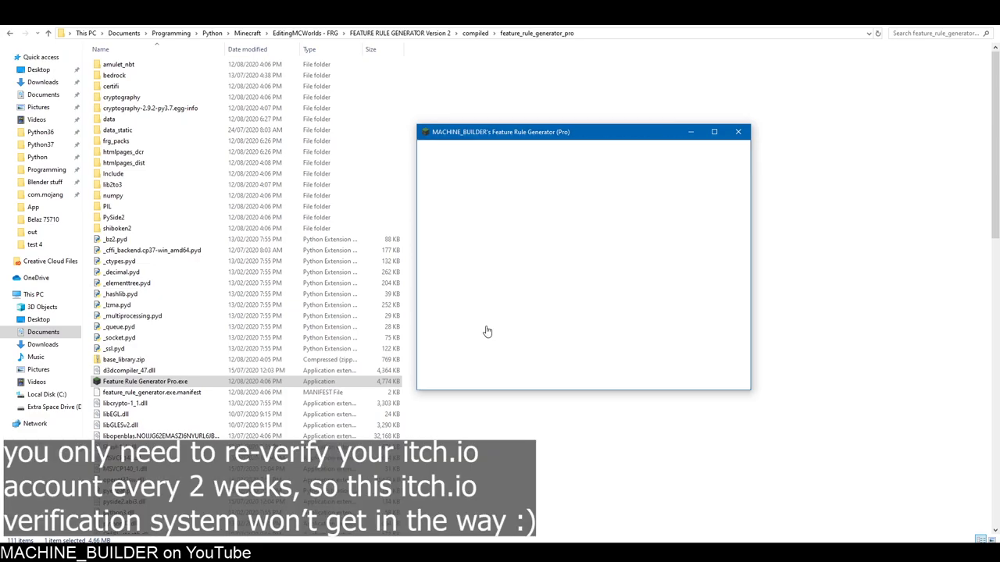
pyautogui.click(574, 385)
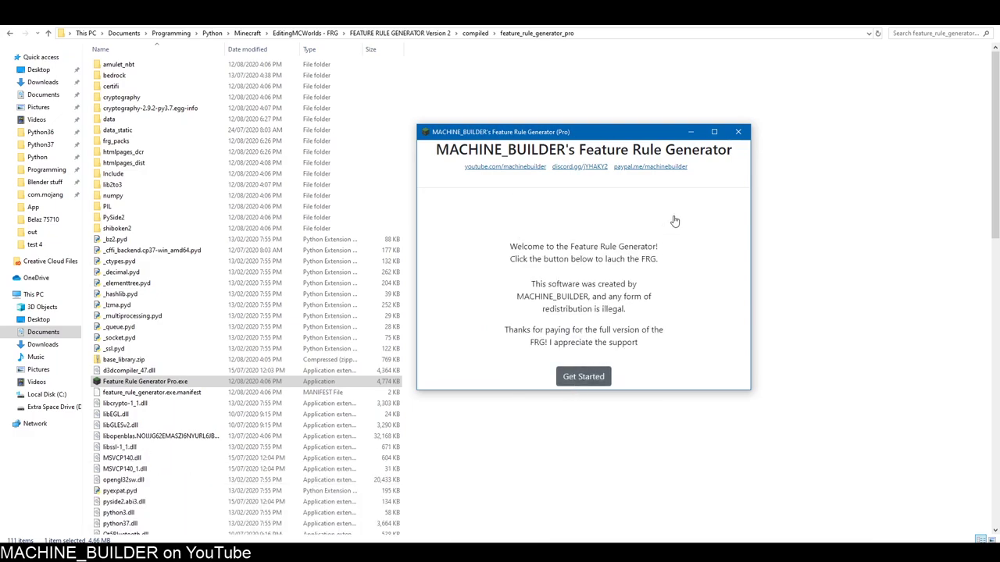
# Reposition the generator window and reduce the page zoom so more behavior packs fit in the list
pyautogui.click(716, 135)
pyautogui.moveTo(494, 6); pyautogui.dragTo(456, 156)
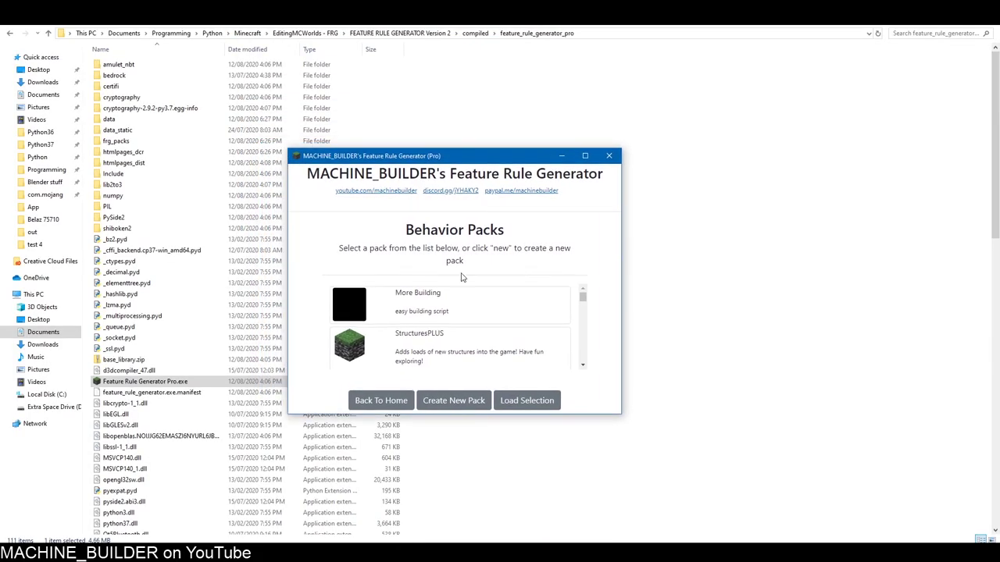
pyautogui.scroll(-3, 486, 331)
pyautogui.scroll(3, 487, 331)
pyautogui.scroll(-6, 454, 286)
pyautogui.scroll(6, 454, 286)
pyautogui.scroll(-5, 454, 286)
pyautogui.scroll(2, 454, 286)
pyautogui.scroll(1, 452, 286)
pyautogui.scroll(-2, 451, 286)
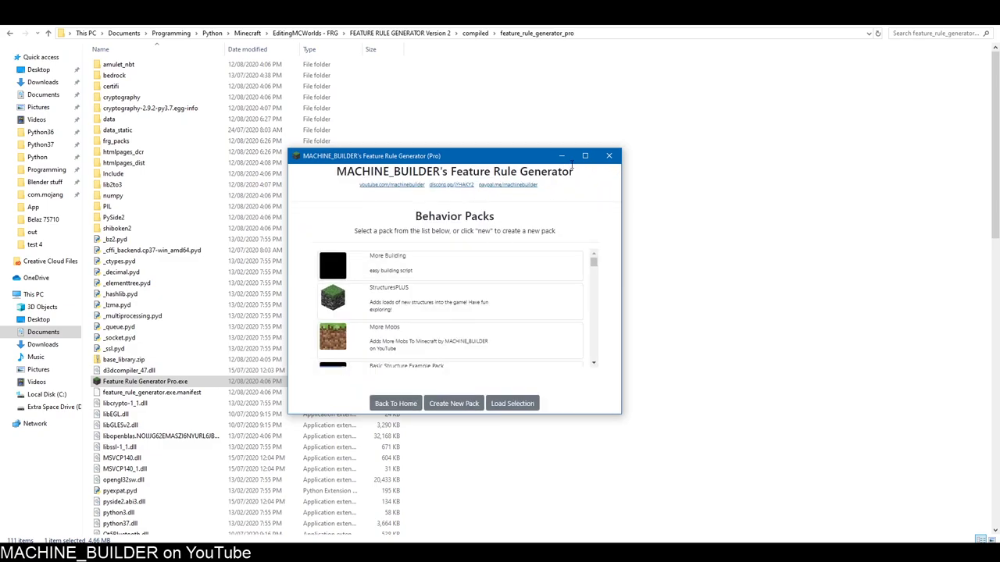
# Resize the generator window to a much larger, non-maximized size and place it over the file list
pyautogui.click(584, 155)
pyautogui.scroll(3, 397, 260)
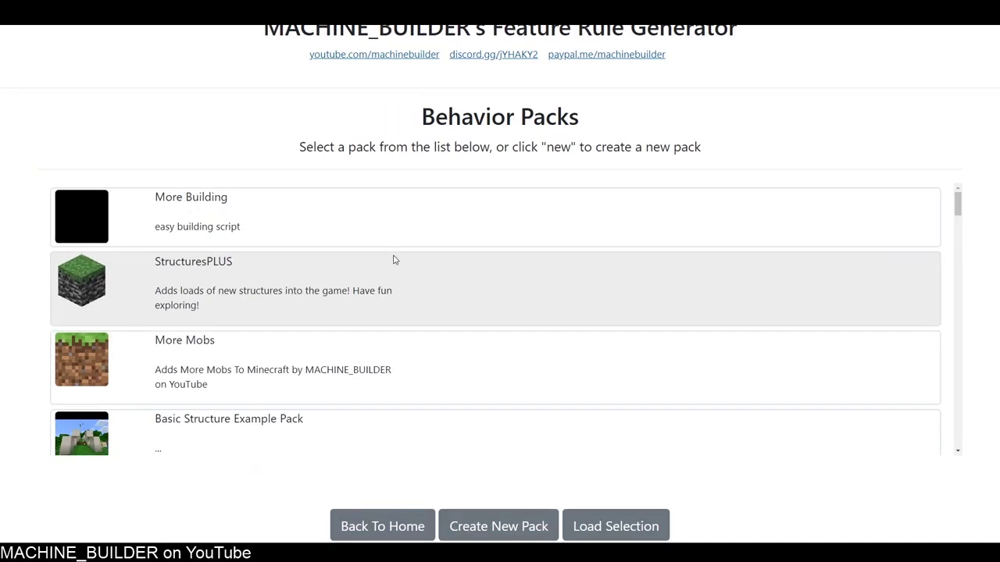
pyautogui.moveTo(453, 16); pyautogui.dragTo(271, 39)
pyautogui.moveTo(437, 298); pyautogui.dragTo(853, 472)
pyautogui.scroll(-1, 440, 266)
pyautogui.scroll(1, 440, 265)
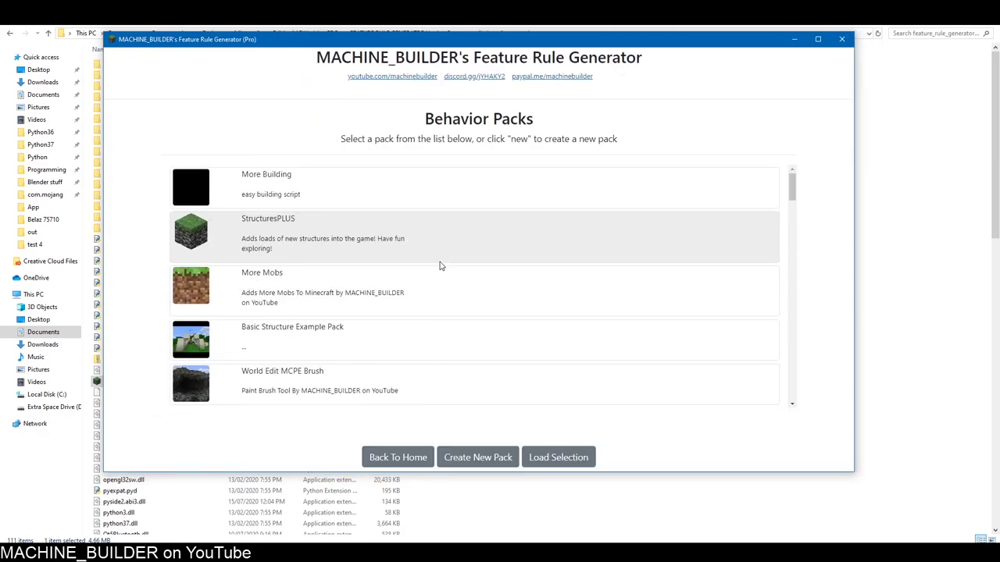
pyautogui.moveTo(437, 40); pyautogui.dragTo(430, 86)
# Try zooming the Behavior Packs page out and back in
pyautogui.hotkey('ctrl', '-')
pyautogui.hotkey('ctrl', '-')
pyautogui.hotkey('ctrl', '-')
pyautogui.hotkey('ctrl', '+')
pyautogui.hotkey('ctrl', '+')
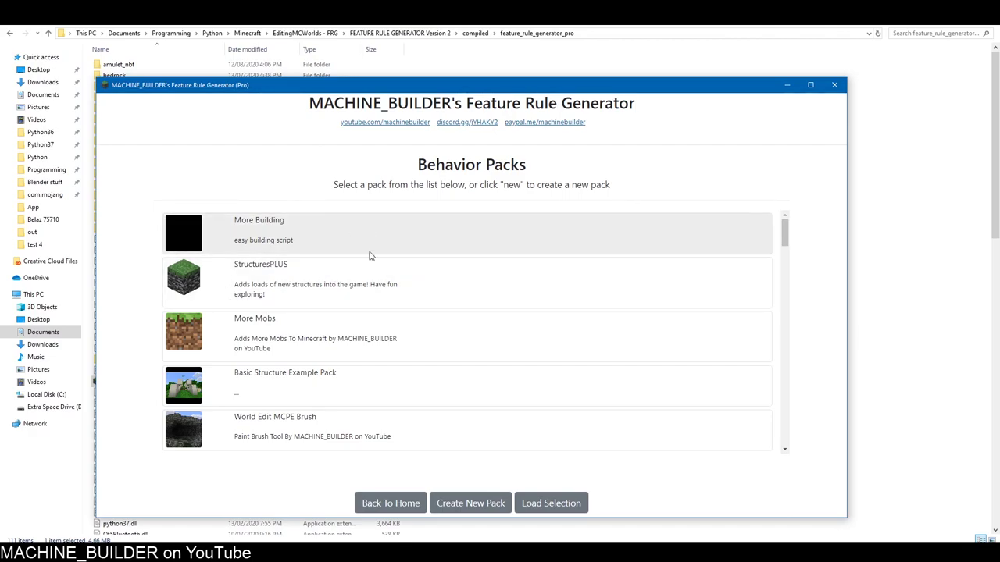
# Browse through the list of available behavior packs and return to its beginning
pyautogui.scroll(-3, 367, 262)
pyautogui.scroll(3, 357, 274)
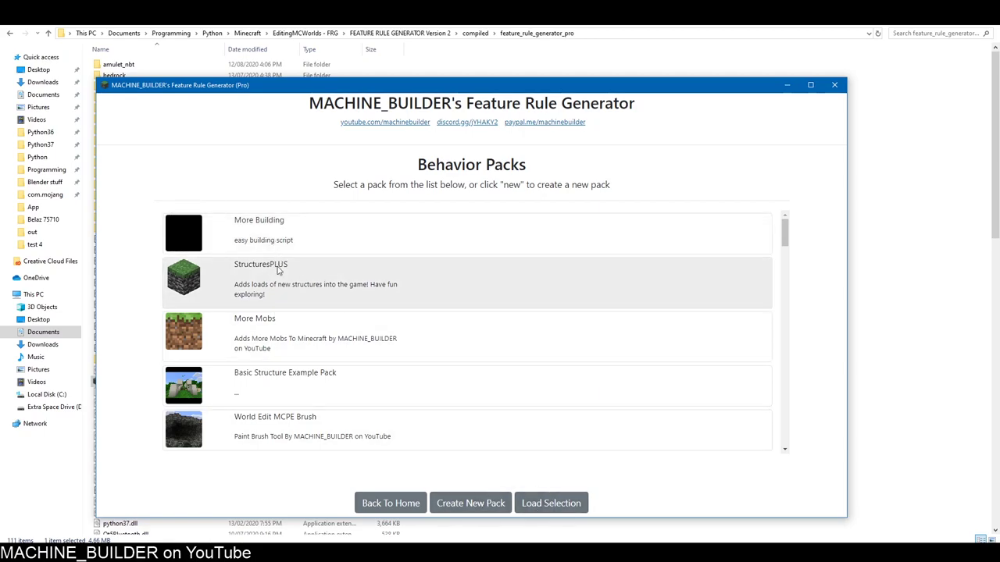
pyautogui.scroll(-10, 289, 306)
pyautogui.moveTo(784, 337); pyautogui.dragTo(771, 225)
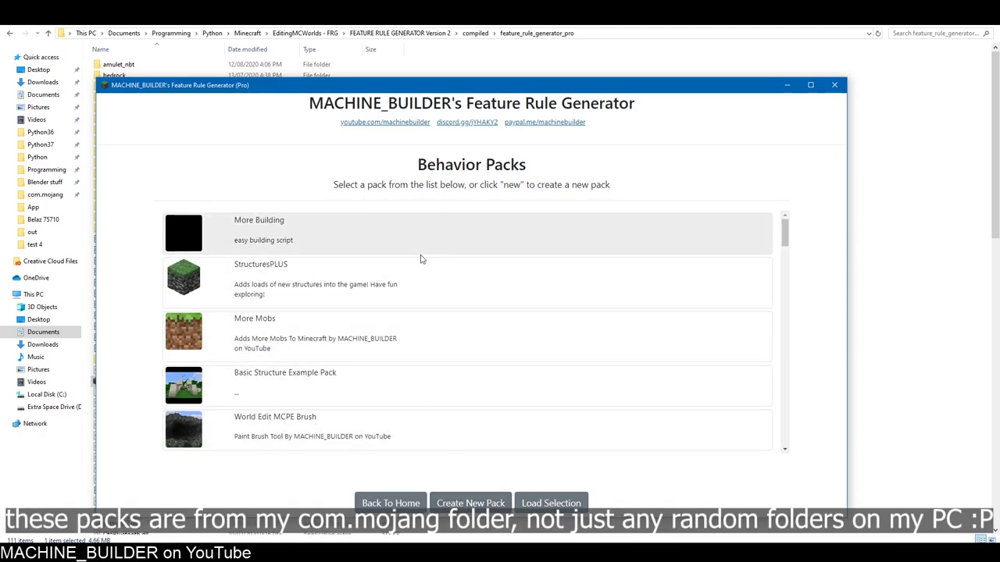
# Leave the generator window and open the frg_packs folder inside feature_rule_generator_pro
pyautogui.hotkey('alt', 'F4')
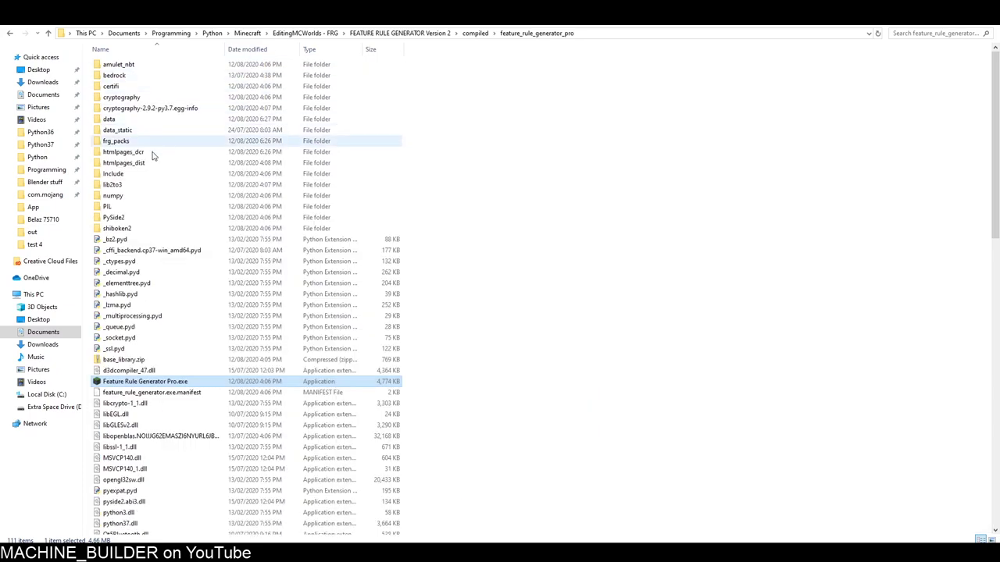
pyautogui.click(117, 141)
pyautogui.doubleClick(117, 141)
pyautogui.click(536, 32)
pyautogui.doubleClick(133, 141)
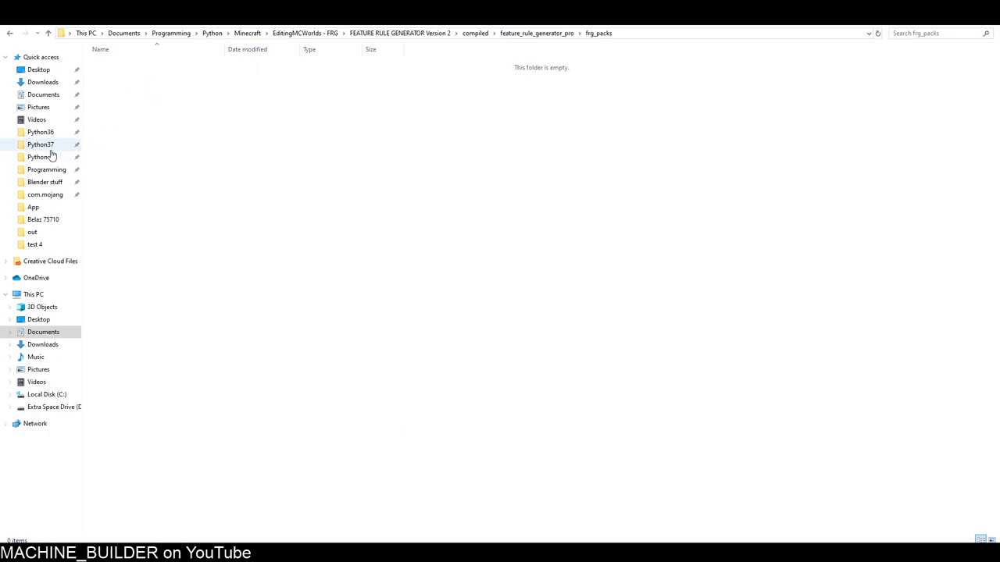
# Find the Structures pack inside com.mojang's development_behavior_packs folder
pyautogui.click(537, 35)
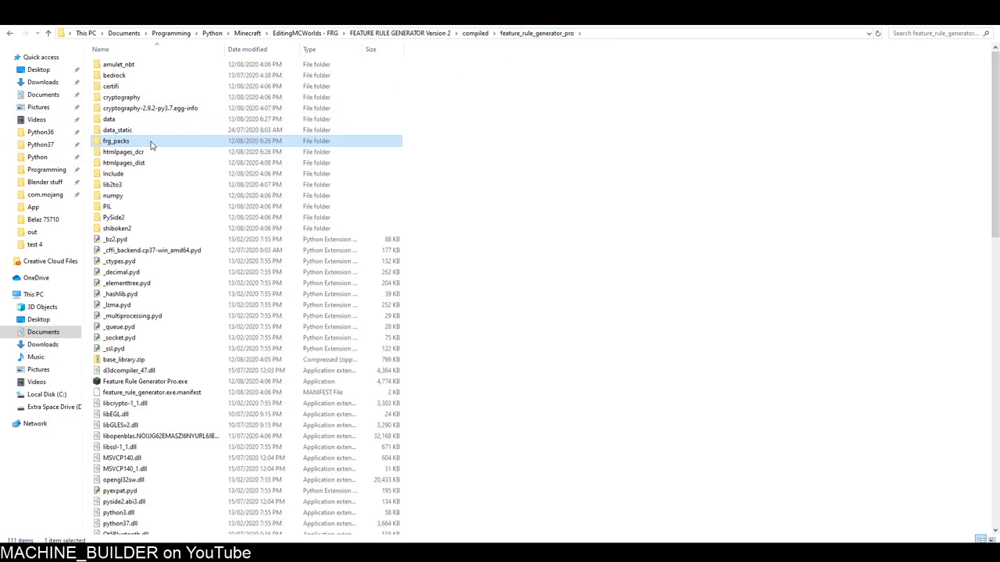
pyautogui.hotkey('alt', 'Tab')
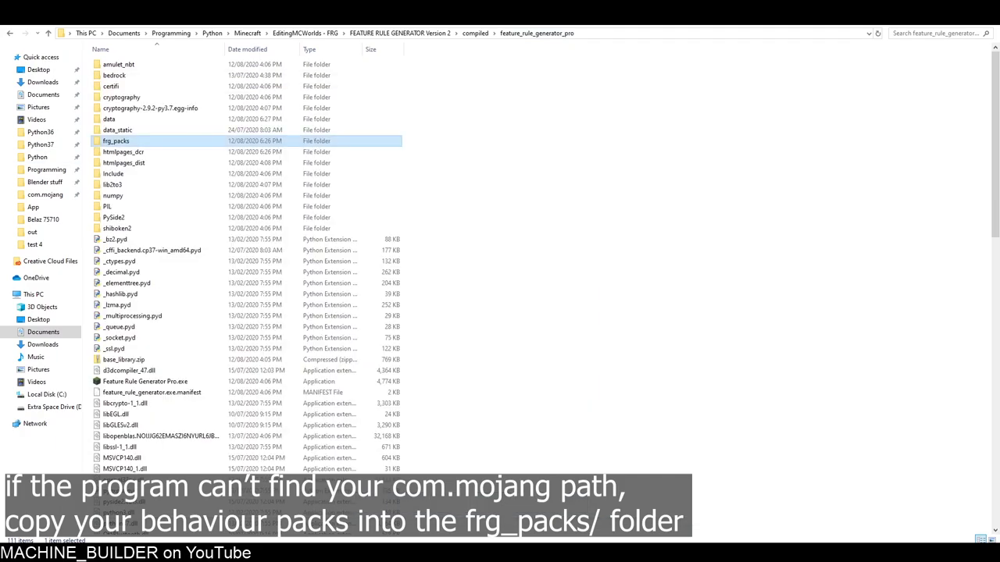
pyautogui.click(35, 195)
pyautogui.doubleClick(159, 75)
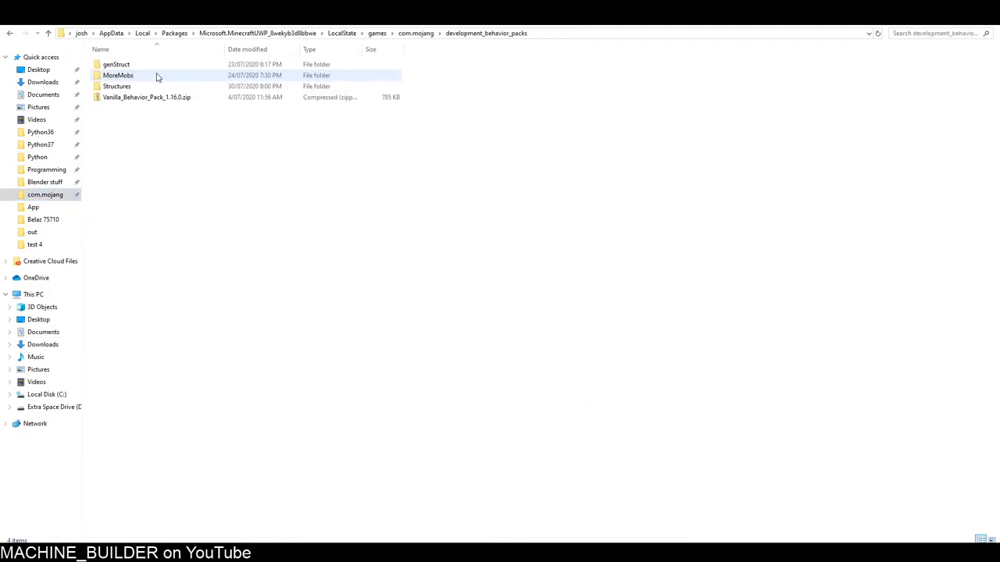
pyautogui.click(129, 87)
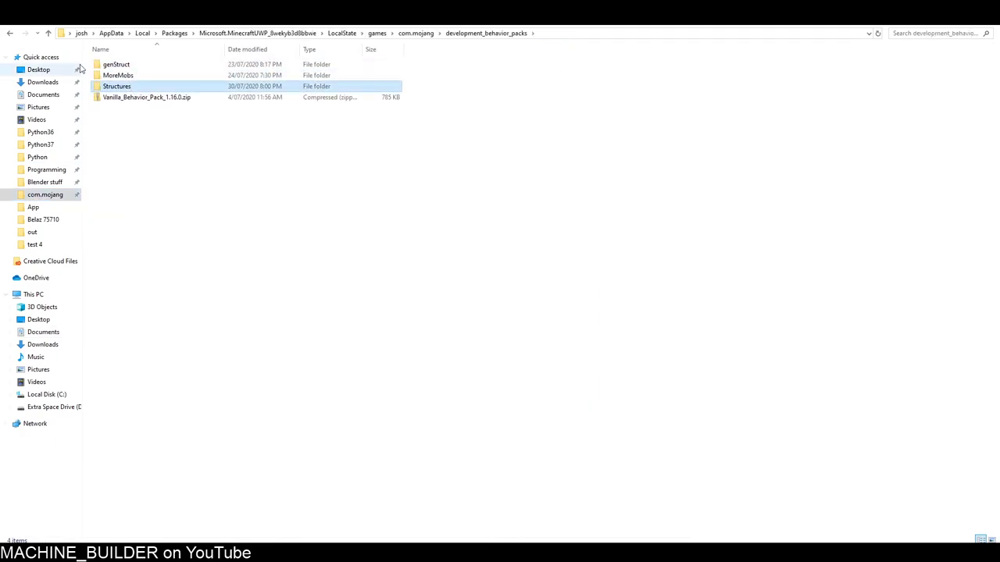
# Go back to the generator's files, check the frg_packs folder, and return to feature_rule_generator_pro
pyautogui.click(11, 33)
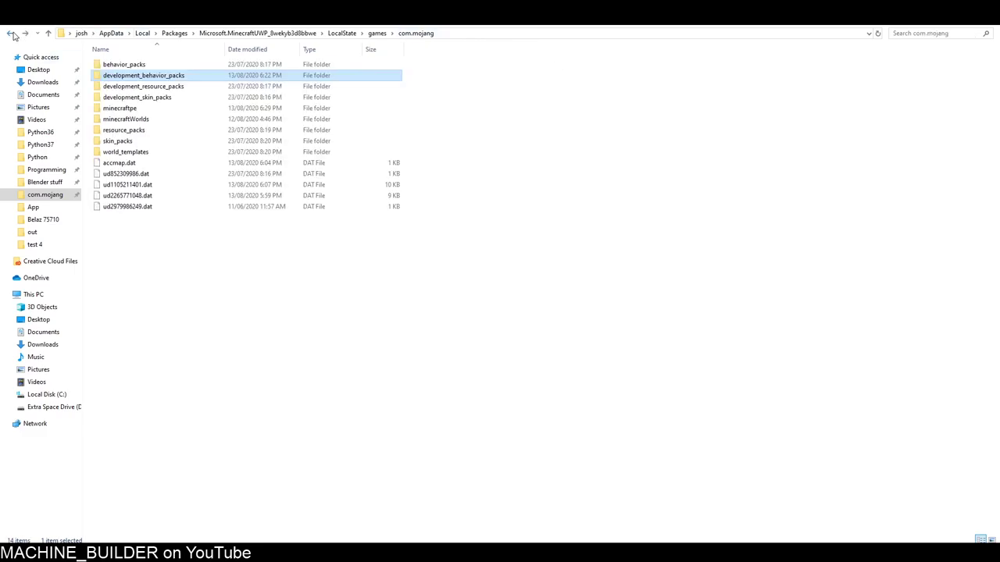
pyautogui.click(11, 34)
pyautogui.doubleClick(187, 139)
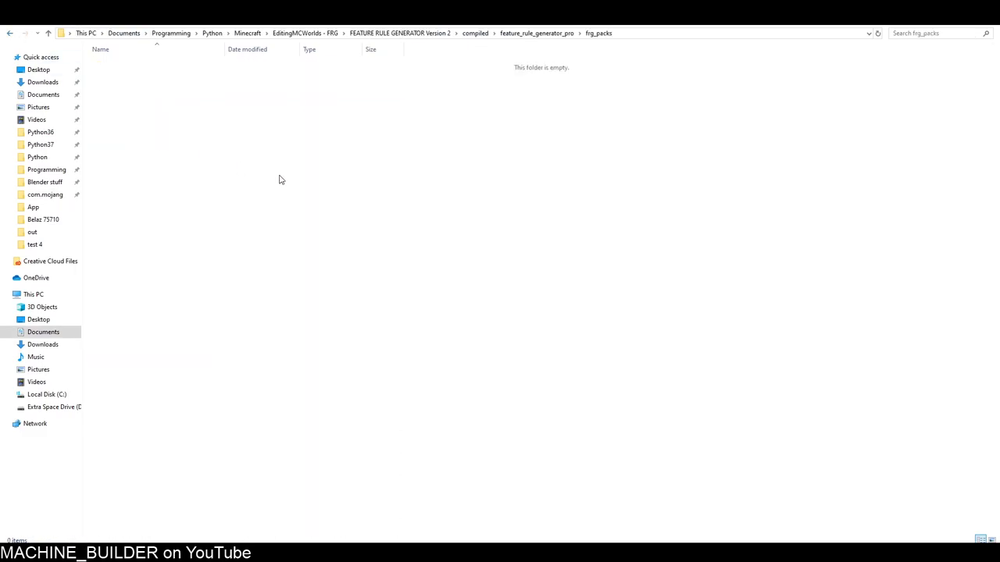
pyautogui.click(537, 33)
# Close the running generator, relaunch Feature Rule Generator Pro, and proceed to its Behavior Packs page
pyautogui.click(278, 553)
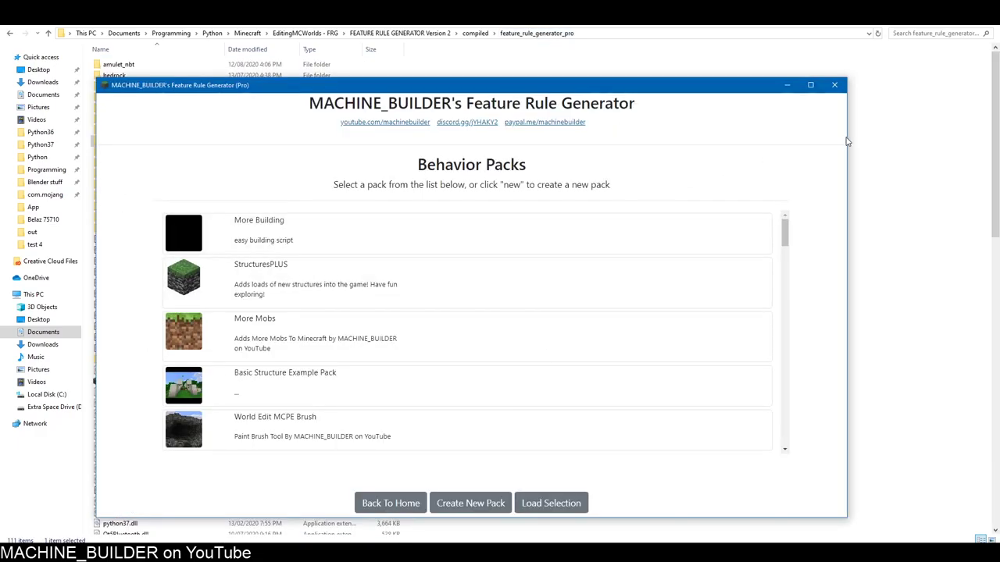
pyautogui.click(834, 85)
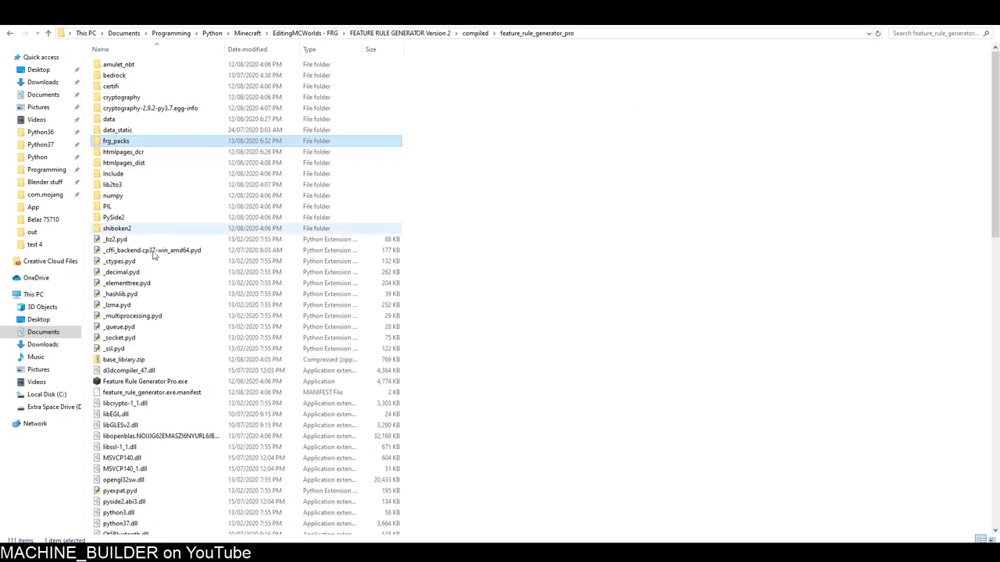
pyautogui.click(144, 382)
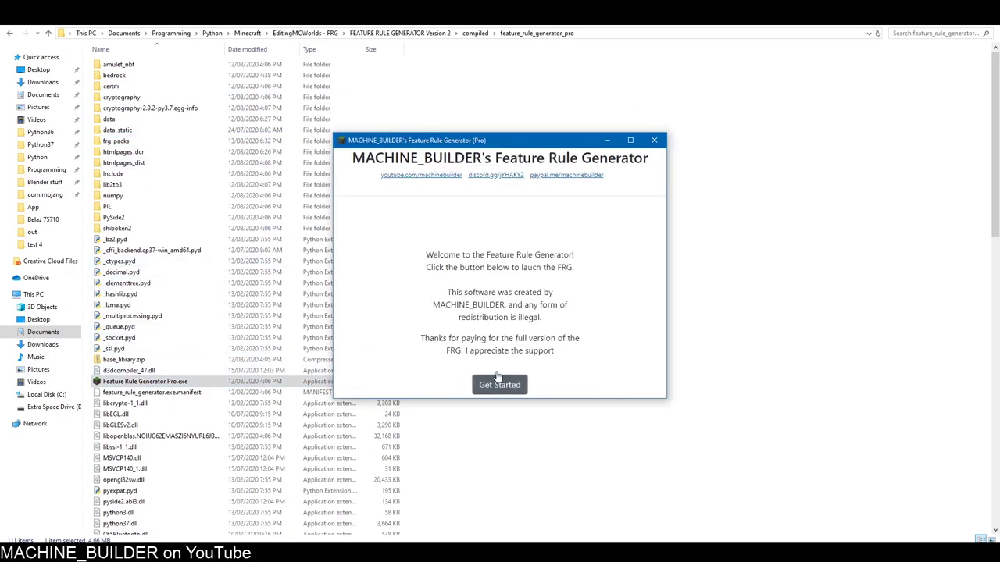
pyautogui.click(499, 383)
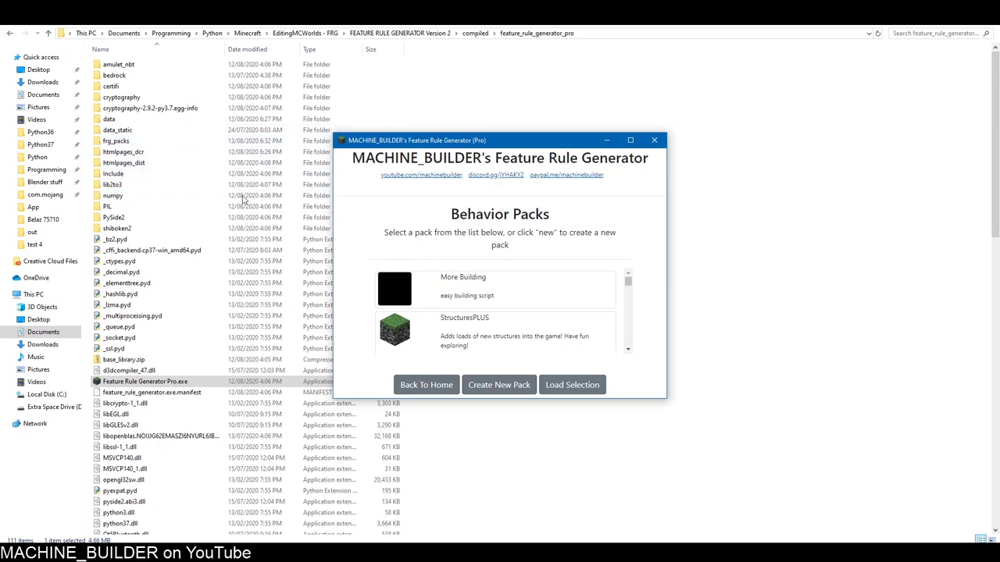
# Select the StructuresPLUS pack and maximize the generator window
pyautogui.scroll(-1, 474, 339)
pyautogui.click(469, 306)
pyautogui.click(631, 141)
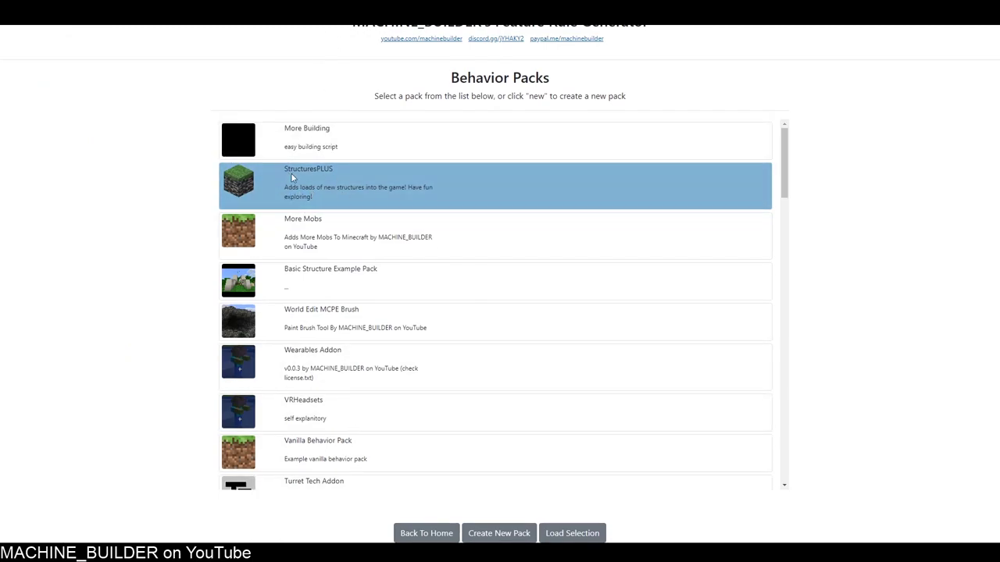
pyautogui.click(394, 156)
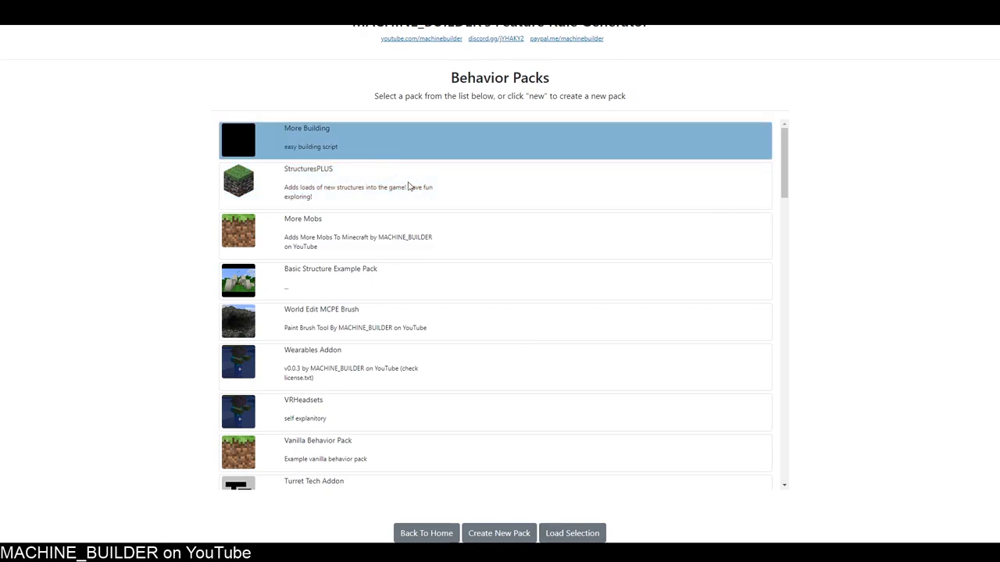
# Start a new behavior pack and name it "Structure Addon Demo"
pyautogui.click(471, 532)
pyautogui.click(290, 131)
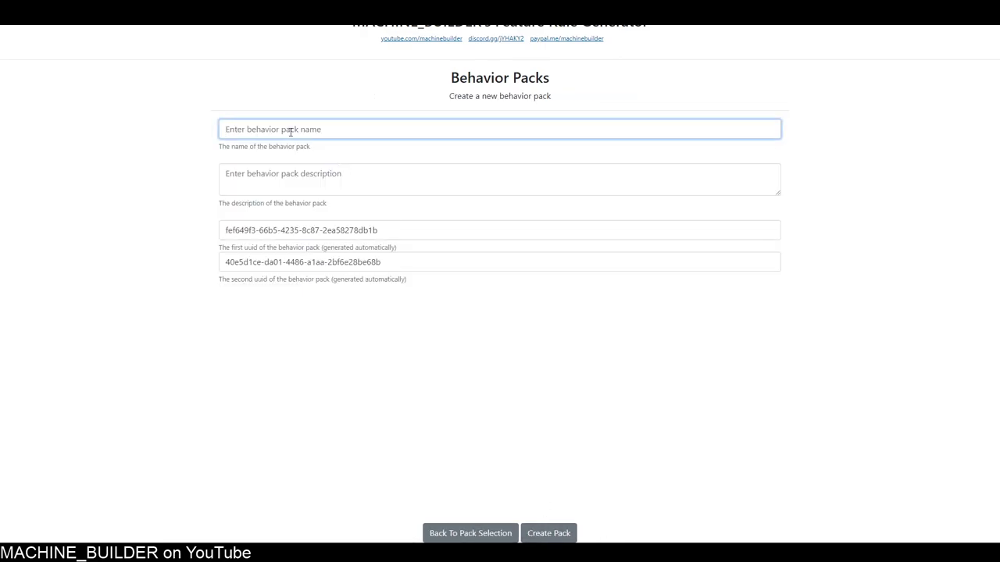
pyautogui.write('Structure Addon Demo')
pyautogui.press('Tab')
# Enlarge the description box and enter the pack description "this is a demo of the FRG V2"
pyautogui.moveTo(777, 192); pyautogui.dragTo(777, 293)
pyautogui.write('this is a')
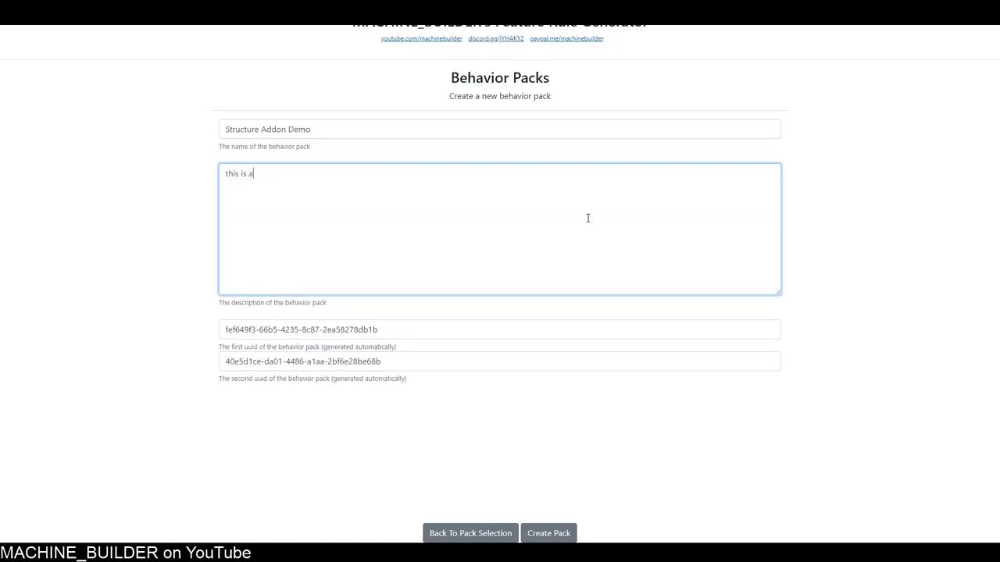
pyautogui.write(' demo of the FRG V2')
# Inspect the two automatically generated UUIDs of the new pack
pyautogui.moveTo(379, 329); pyautogui.dragTo(204, 332)
pyautogui.click(433, 363)
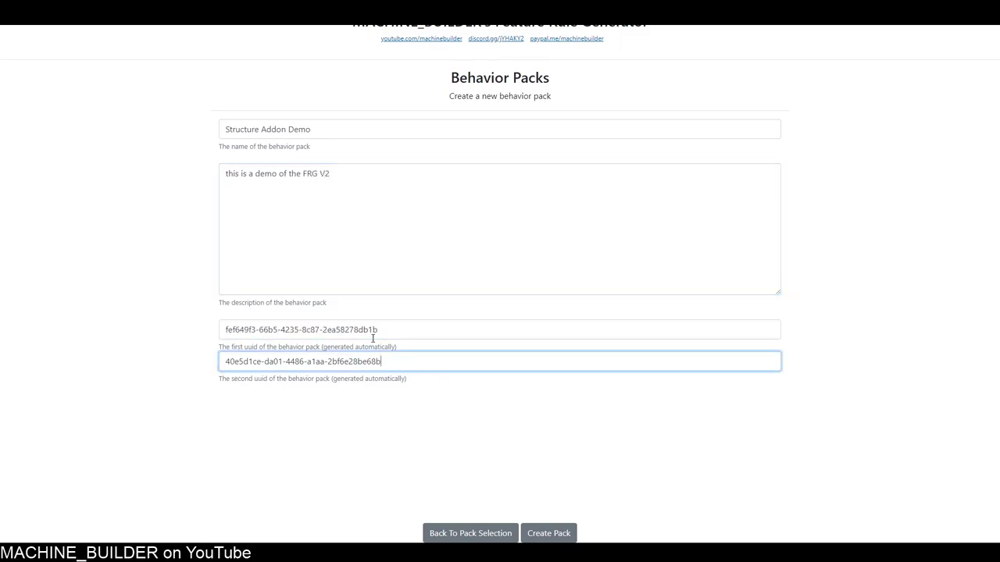
pyautogui.click(333, 251)
pyautogui.moveTo(371, 330); pyautogui.dragTo(225, 329)
# Add a second description line reading "By MACHINE_BUILDER :)" and create the pack
pyautogui.click(415, 245)
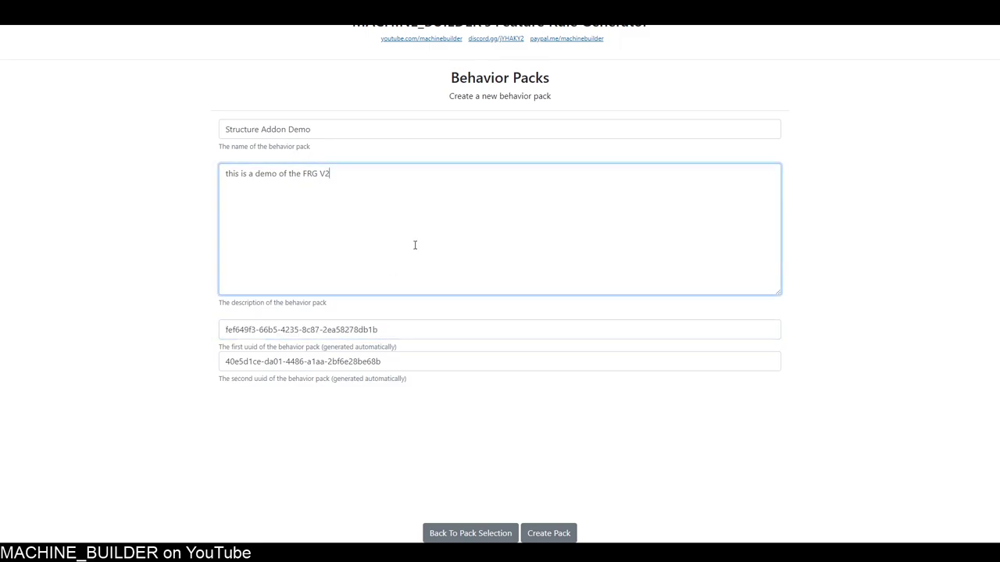
pyautogui.press('Return')
pyautogui.write('By MACHINE_BUILD')
pyautogui.write('ER  ')
pyautogui.write(':)')
pyautogui.click(548, 532)
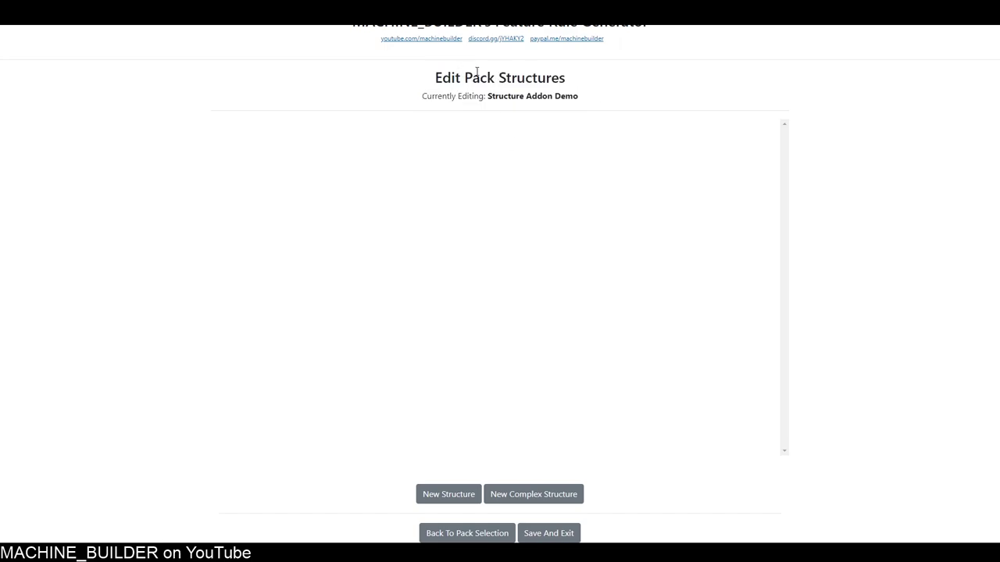
# Restore the generator window to a large floating size and start a new structure with the Structures world highlighted
pyautogui.moveTo(375, 5); pyautogui.dragTo(270, 42)
pyautogui.moveTo(438, 305); pyautogui.dragTo(852, 472)
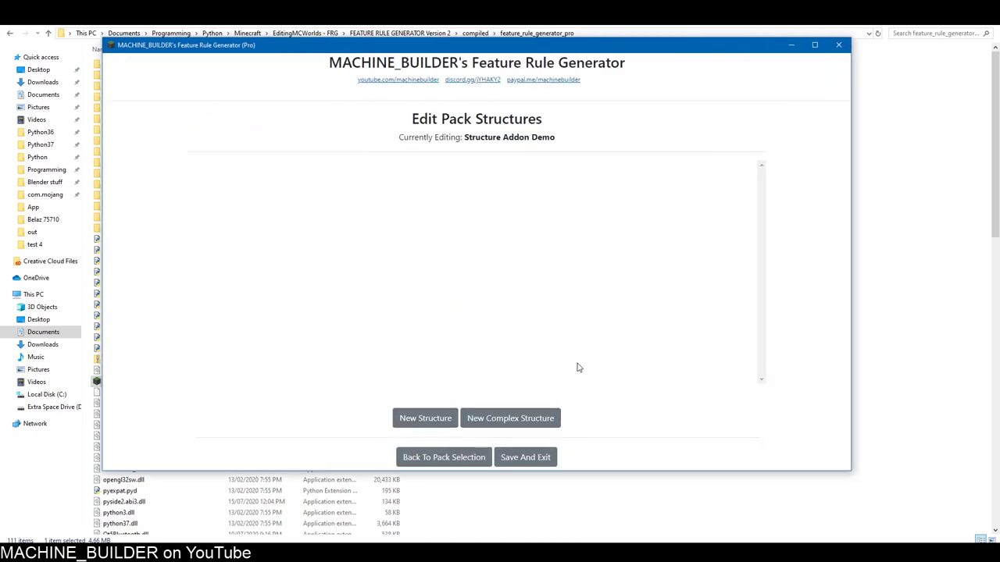
pyautogui.click(426, 418)
pyautogui.click(286, 186)
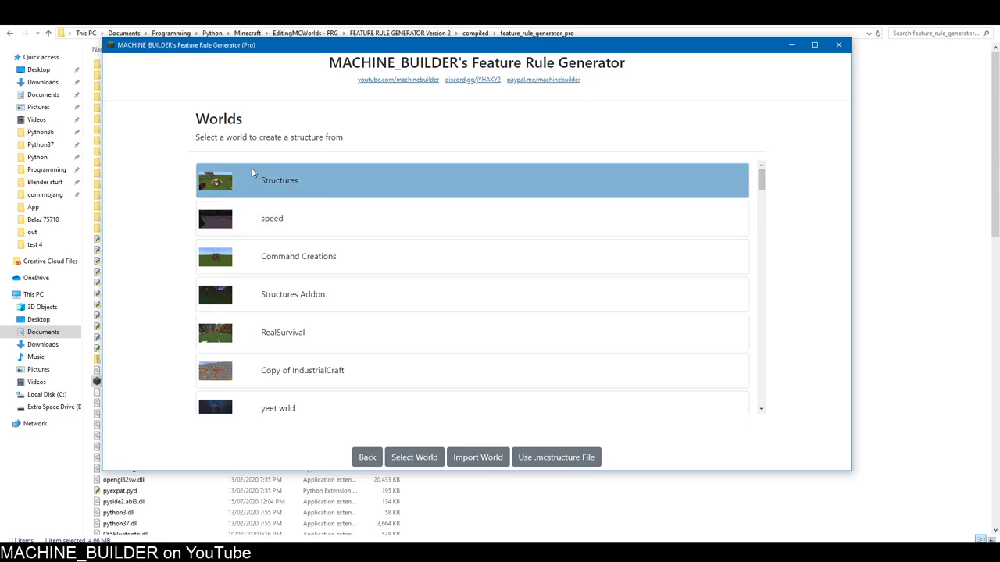
pyautogui.click(460, 460)
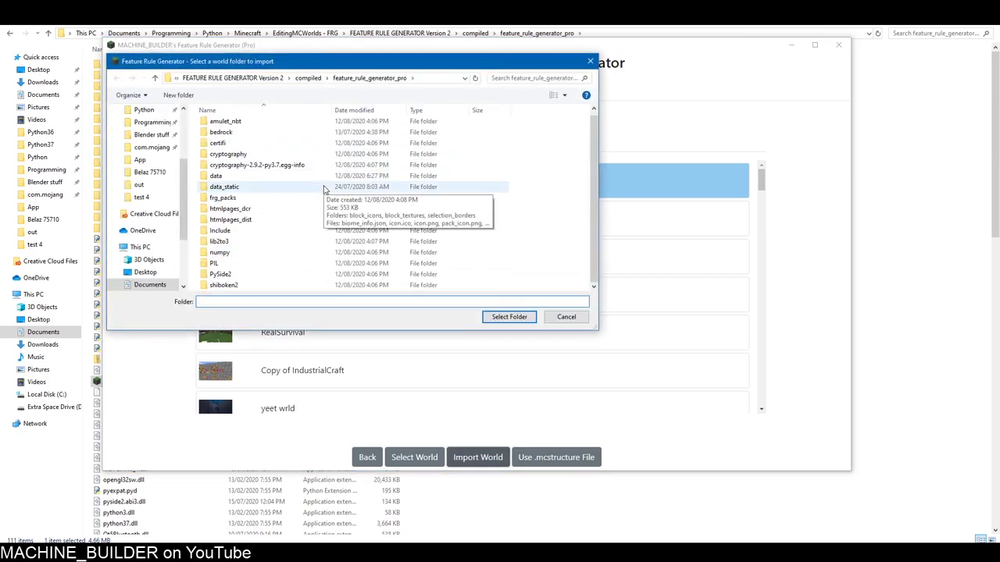
pyautogui.click(257, 170)
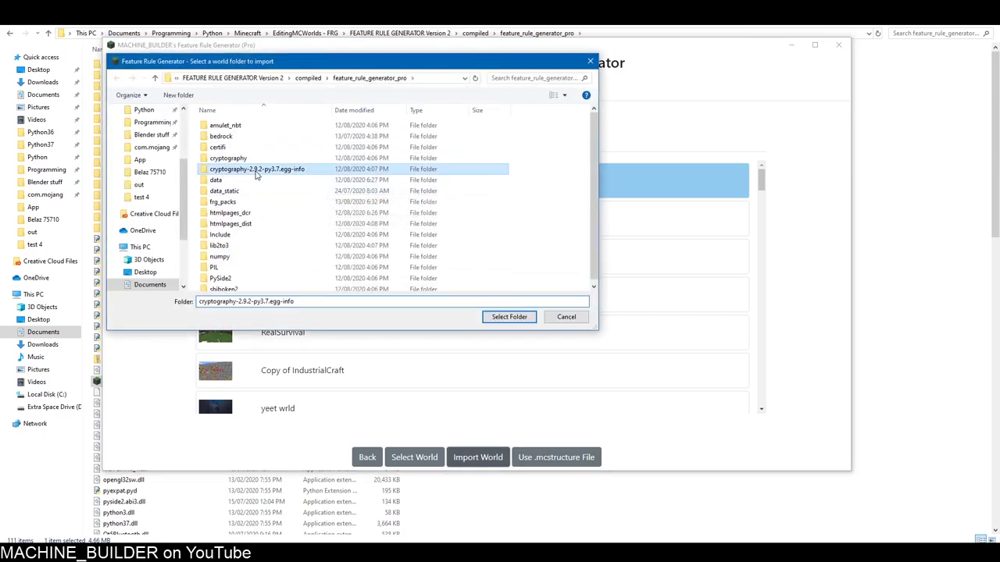
pyautogui.scroll(3, 148, 157)
pyautogui.click(147, 143)
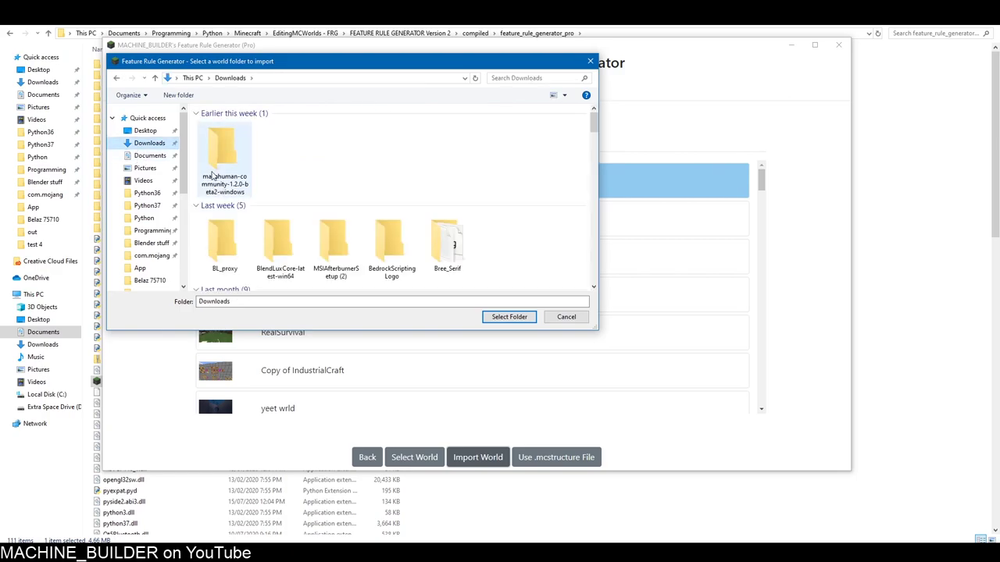
pyautogui.click(239, 172)
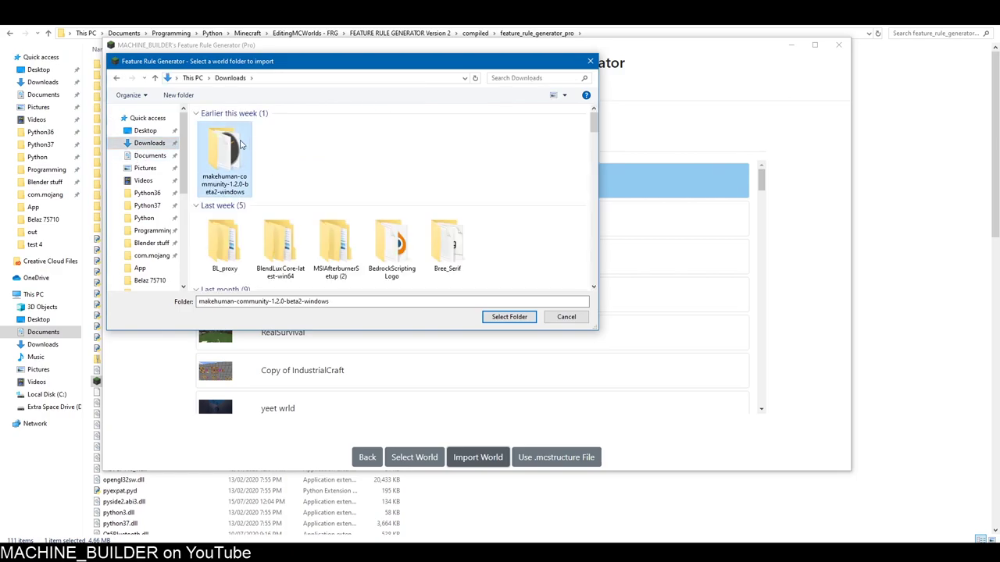
pyautogui.click(569, 317)
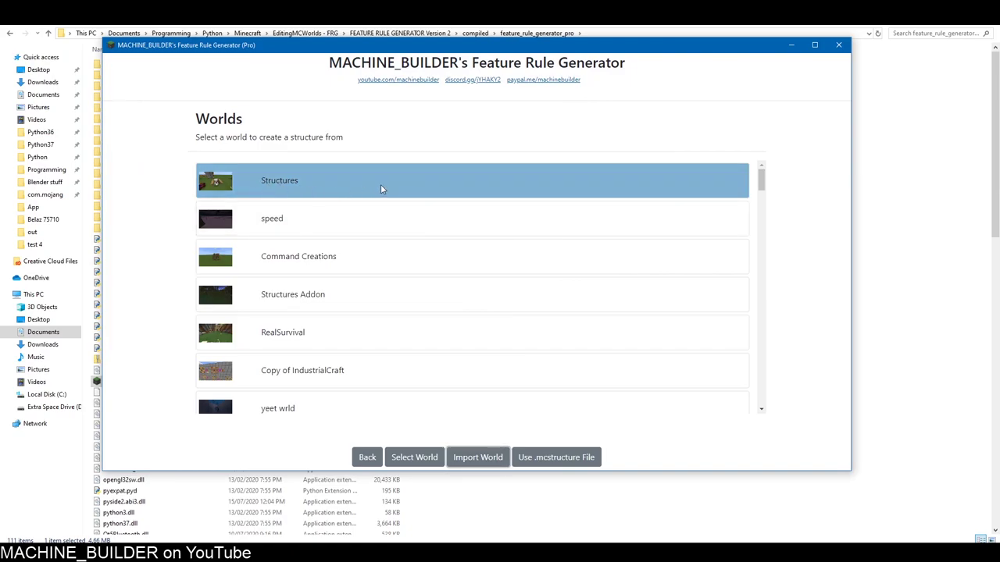
# Load the Structures world for structure export and shrink the page until all coordinate controls fit in the window
pyautogui.doubleClick(406, 190)
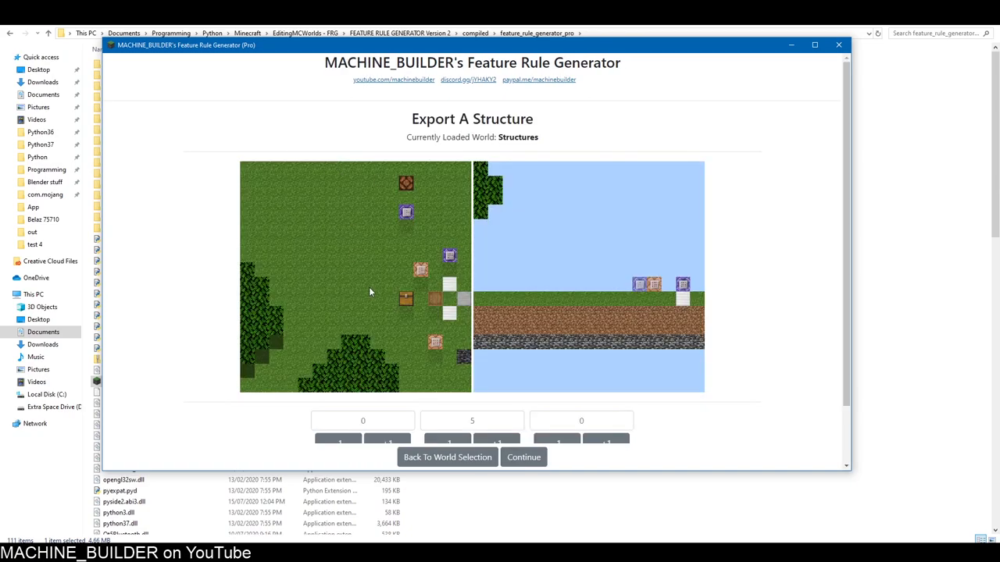
pyautogui.click(434, 291)
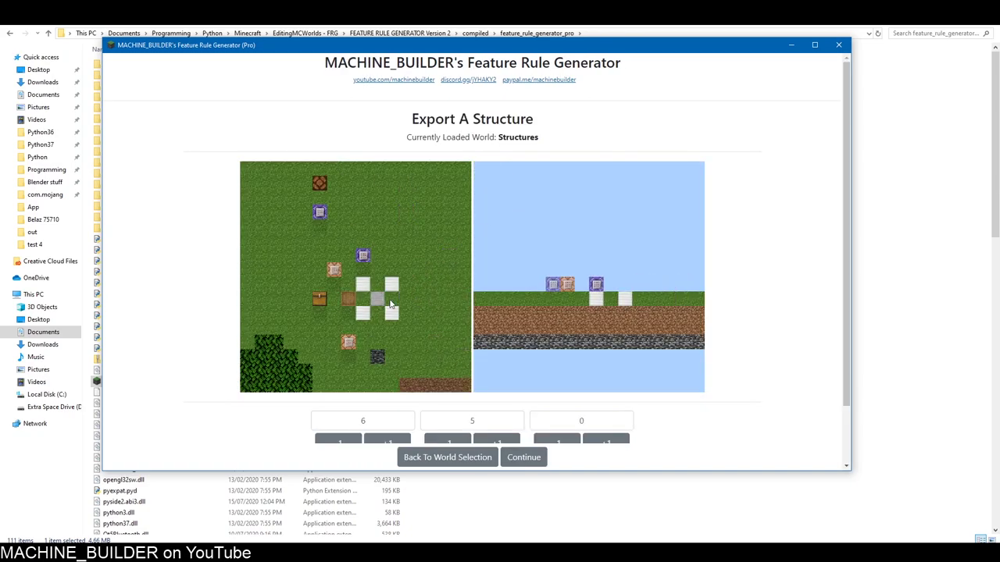
pyautogui.scroll(-3, 413, 300)
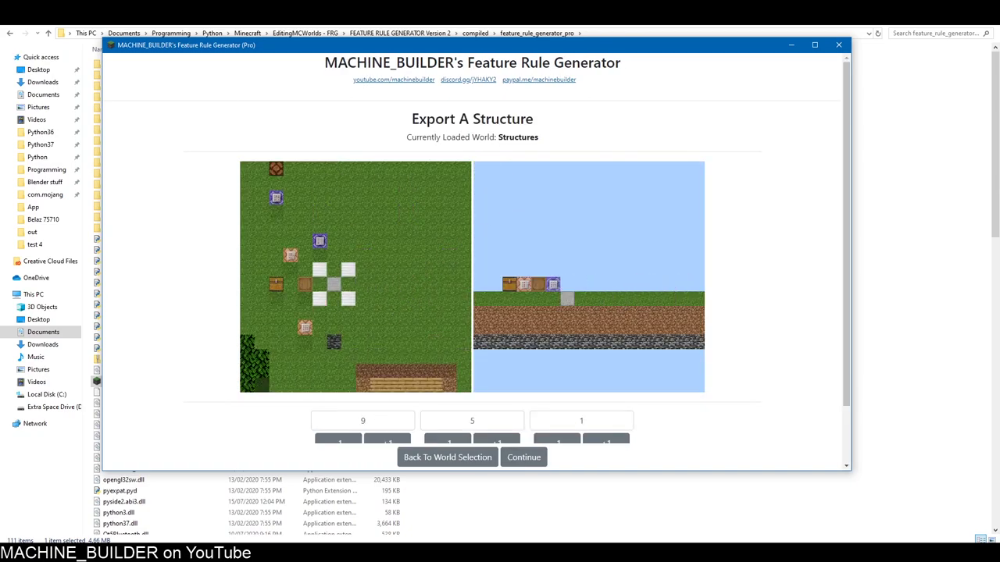
pyautogui.hotkey('ctrl', '-')
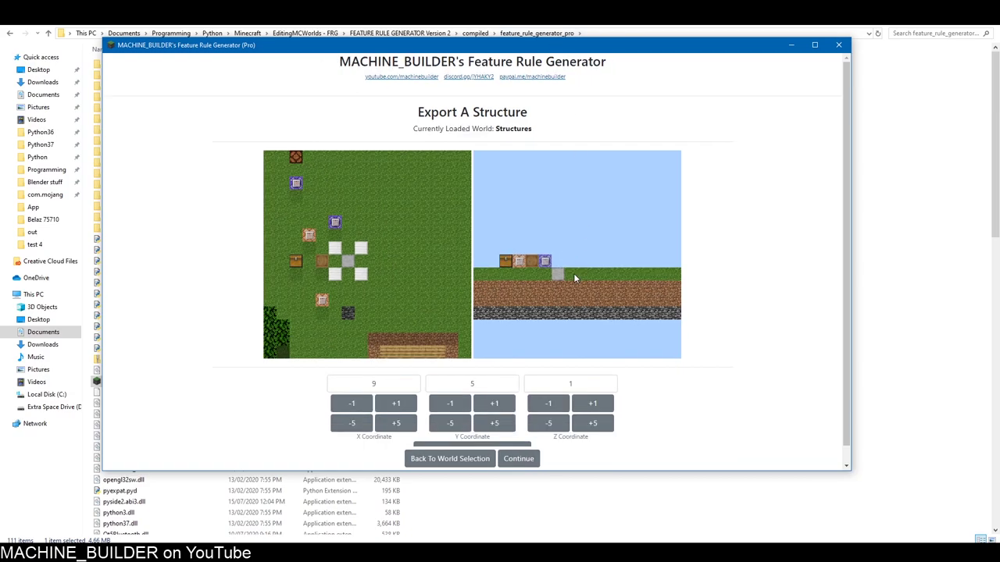
pyautogui.hotkey('ctrl', '-')
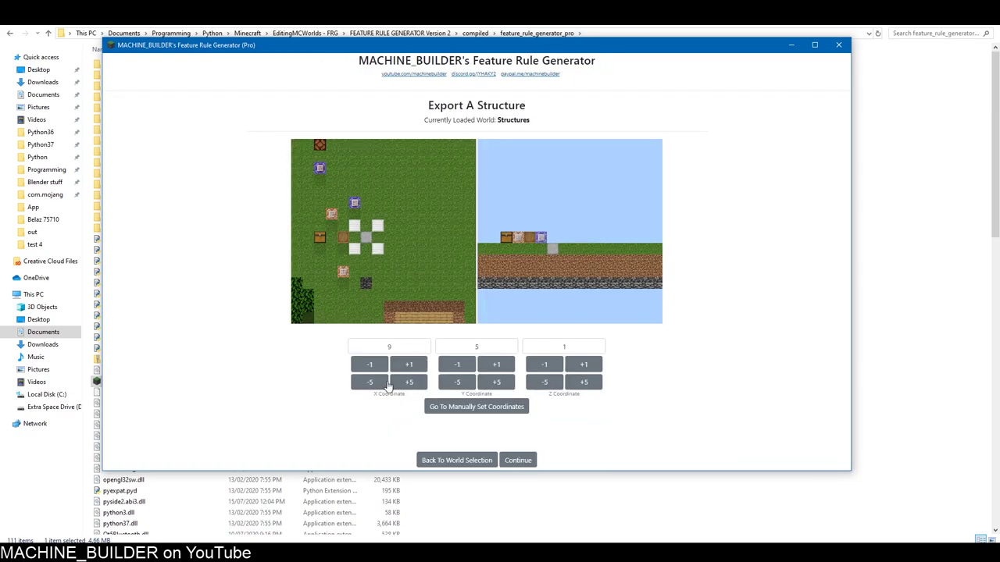
# Go to X 31, Z 4 and select the whole bookshelf-sided structure in both the top and side views
pyautogui.moveTo(399, 344); pyautogui.dragTo(349, 344)
pyautogui.write('31')
pyautogui.moveTo(582, 344); pyautogui.dragTo(536, 343)
pyautogui.write('4')
pyautogui.click(456, 406)
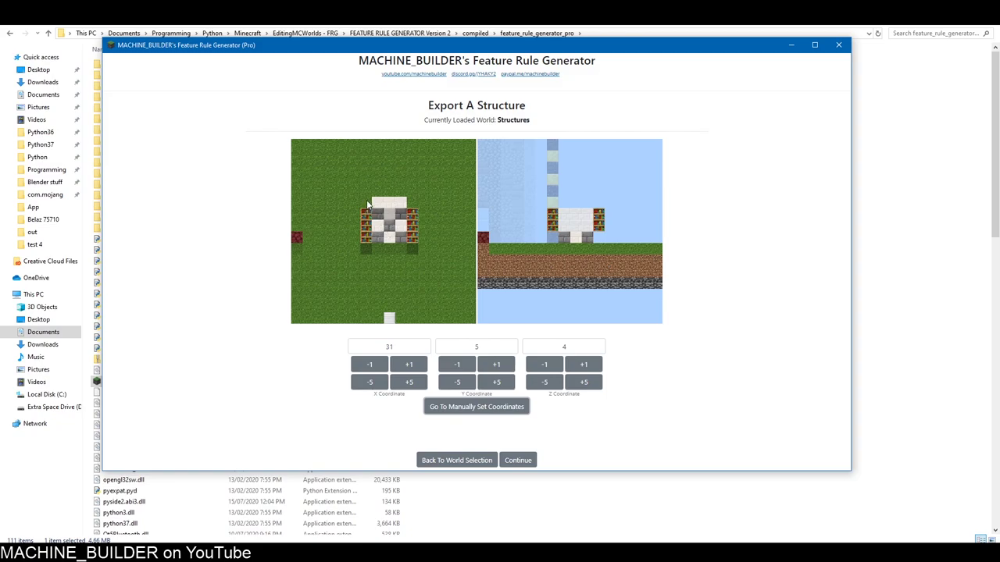
pyautogui.moveTo(367, 205); pyautogui.dragTo(412, 237)
pyautogui.moveTo(563, 236); pyautogui.dragTo(566, 215)
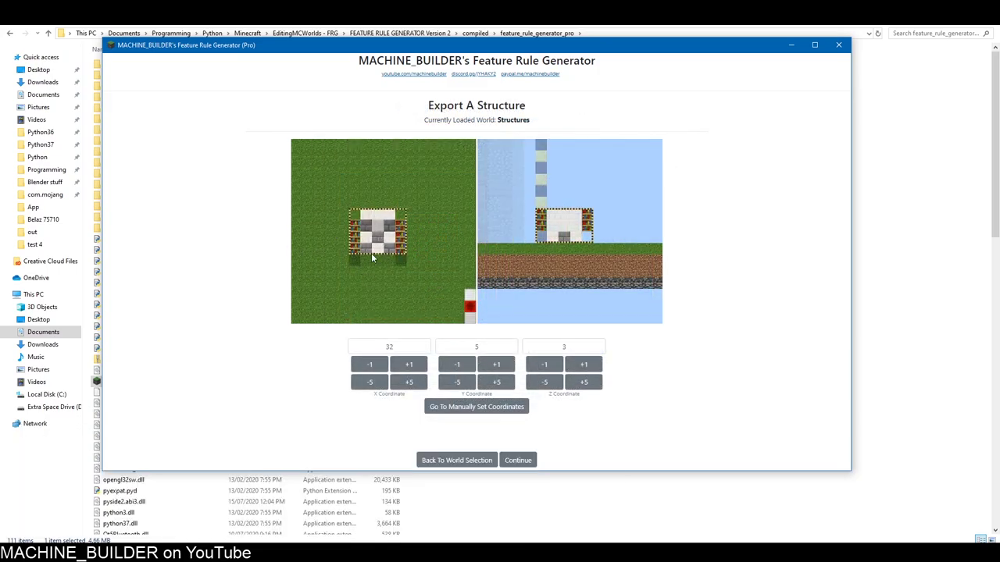
pyautogui.moveTo(373, 257); pyautogui.dragTo(383, 217)
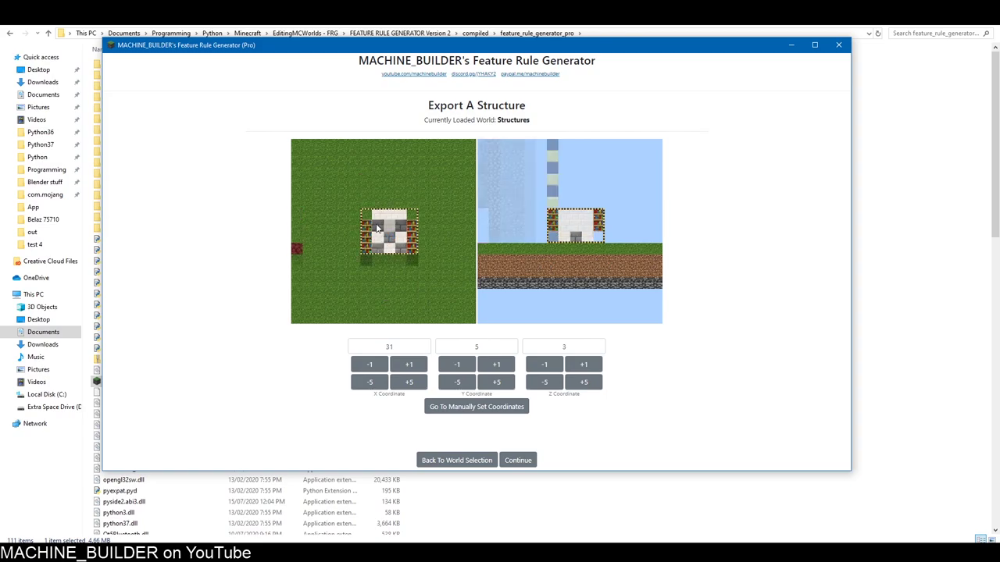
pyautogui.click(375, 298)
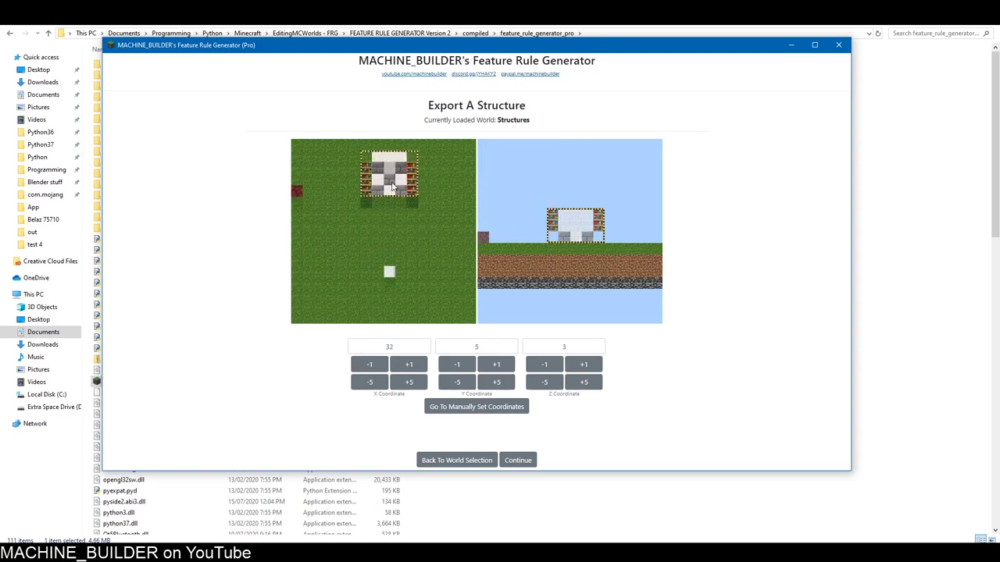
pyautogui.click(390, 182)
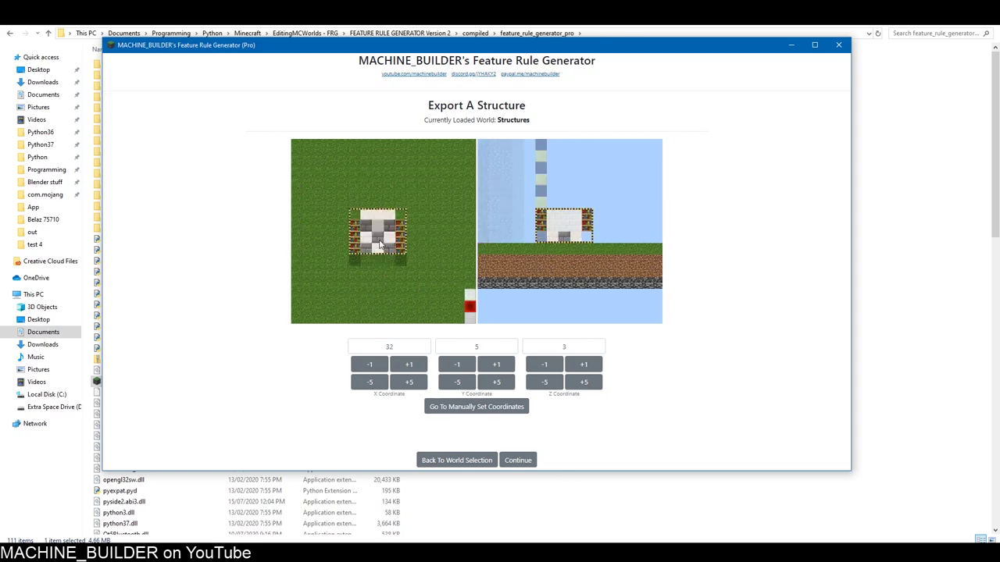
pyautogui.moveTo(444, 293); pyautogui.dragTo(372, 222)
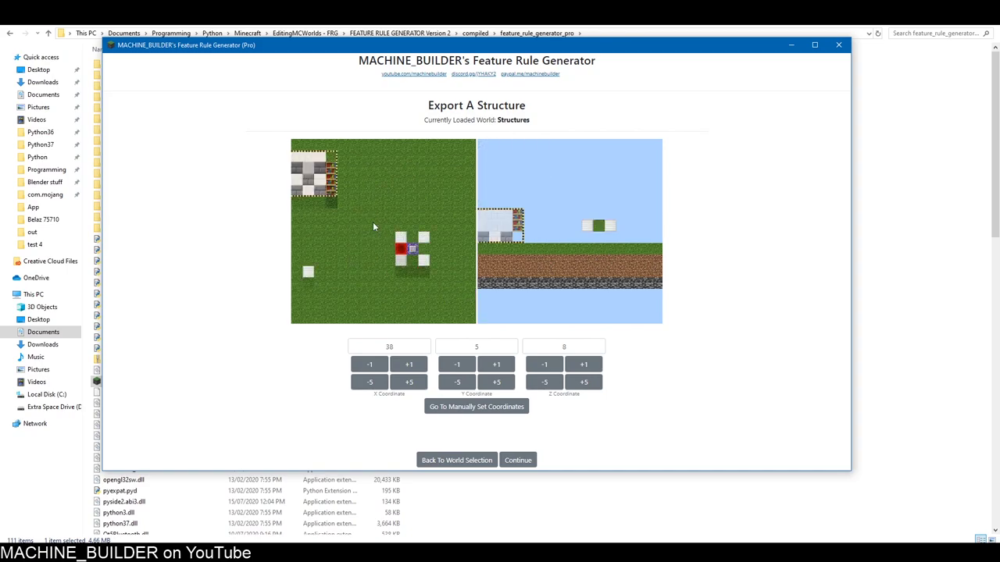
# Bring the selected bookshelf-sided structure back into view around X 31, Z 3 and continue to its structure settings
pyautogui.moveTo(324, 190); pyautogui.dragTo(384, 244)
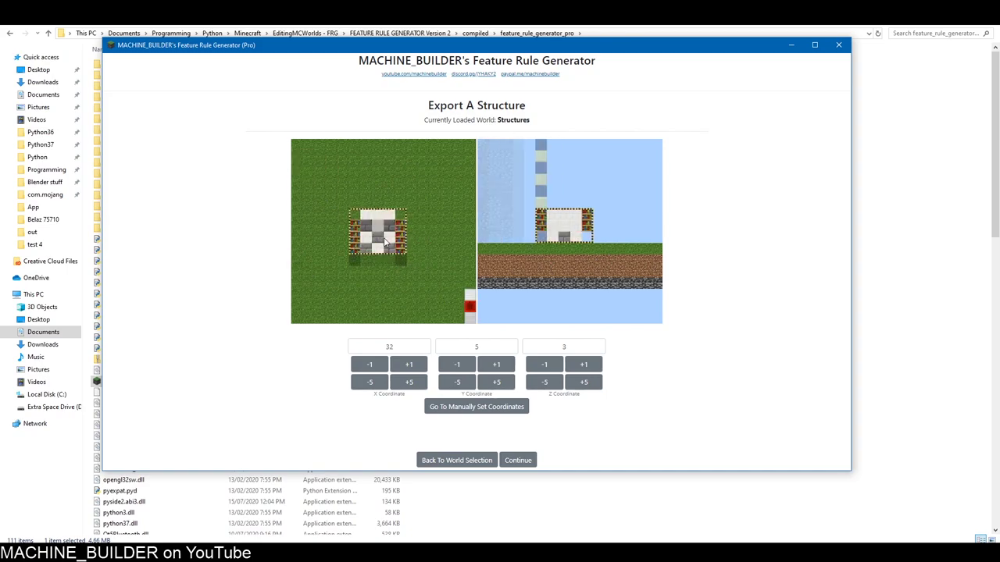
pyautogui.click(339, 277)
pyautogui.click(403, 199)
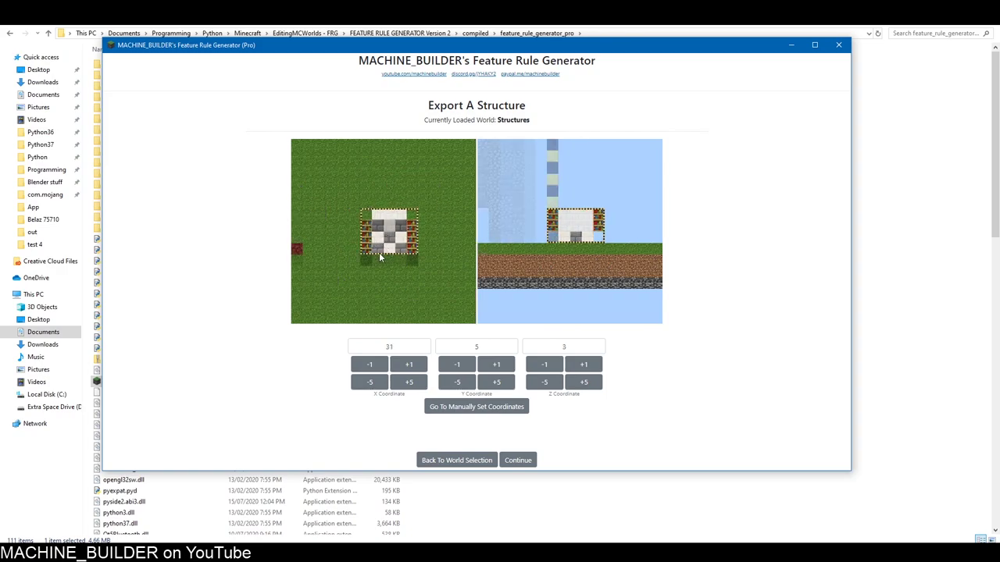
pyautogui.click(527, 462)
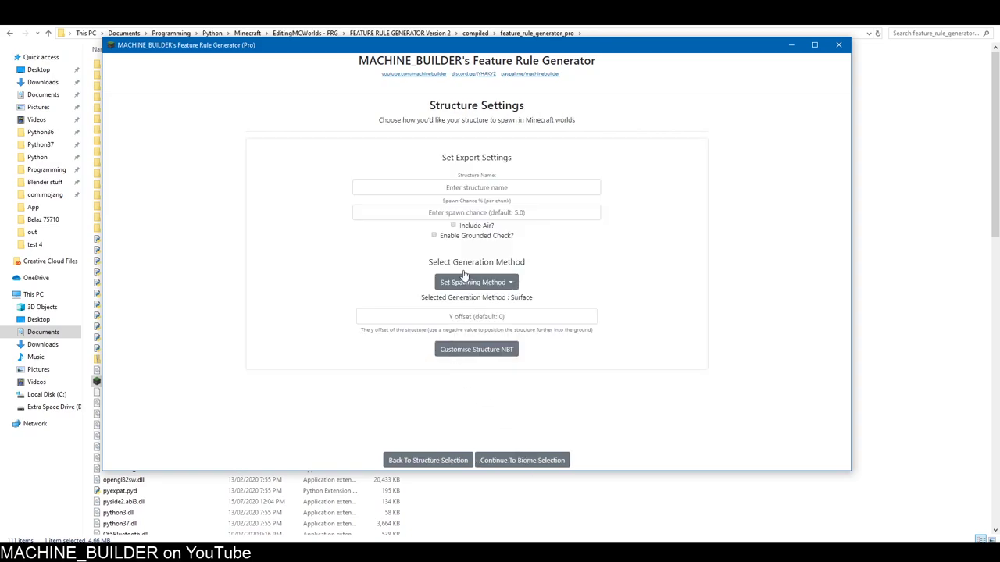
# Name the exported structure "test structure n1"
pyautogui.click(490, 190)
pyautogui.write('test structure')
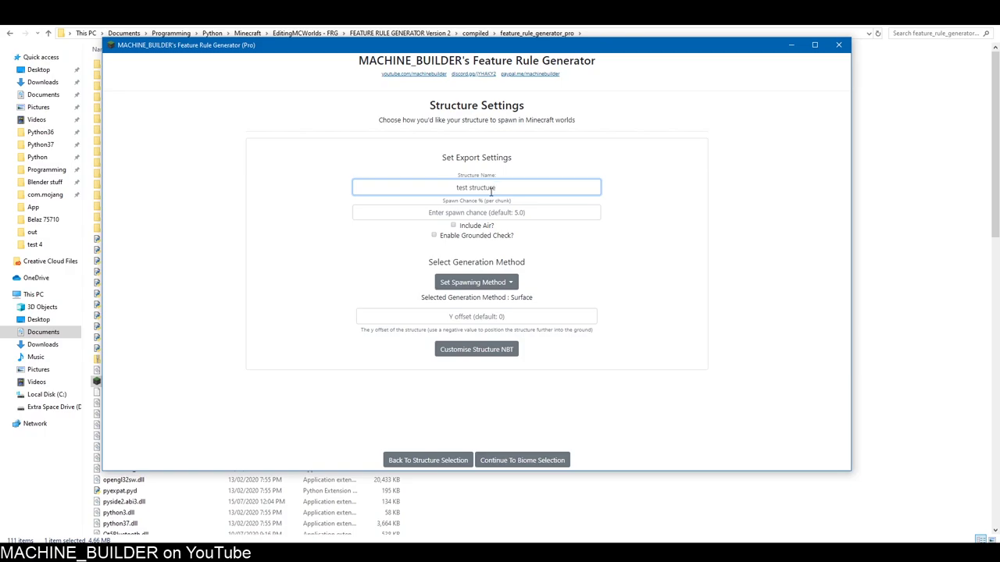
pyautogui.write(' n1')
# Set the structure's spawn chance per chunk to 5.0 and enable the grounded check
pyautogui.click(503, 213)
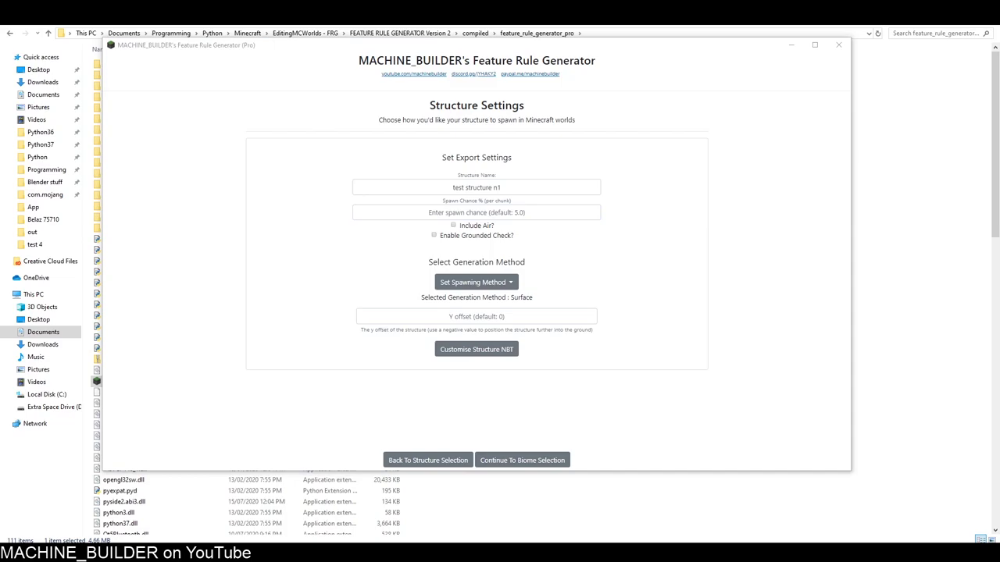
pyautogui.click(595, 213)
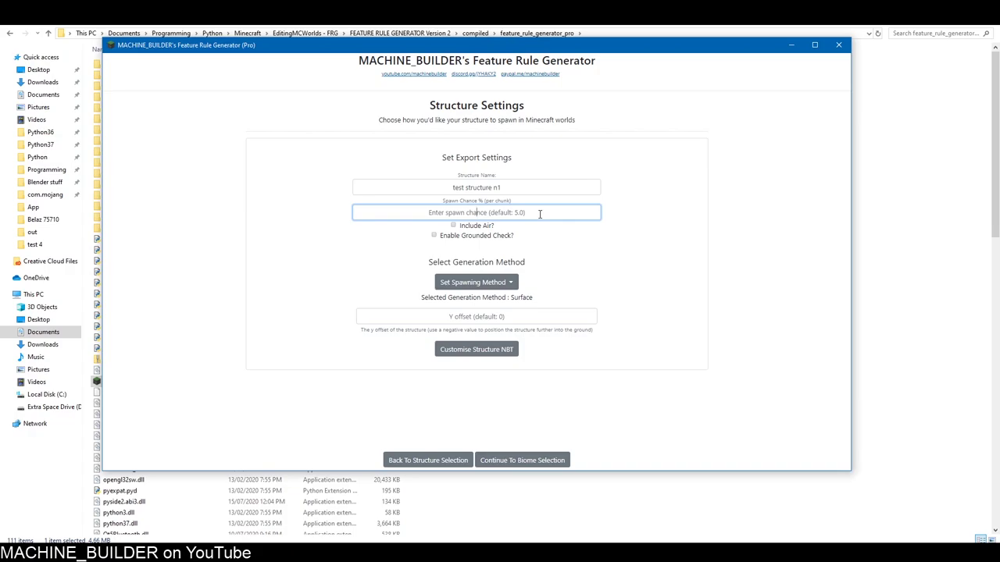
pyautogui.write('5.0')
pyautogui.click(435, 237)
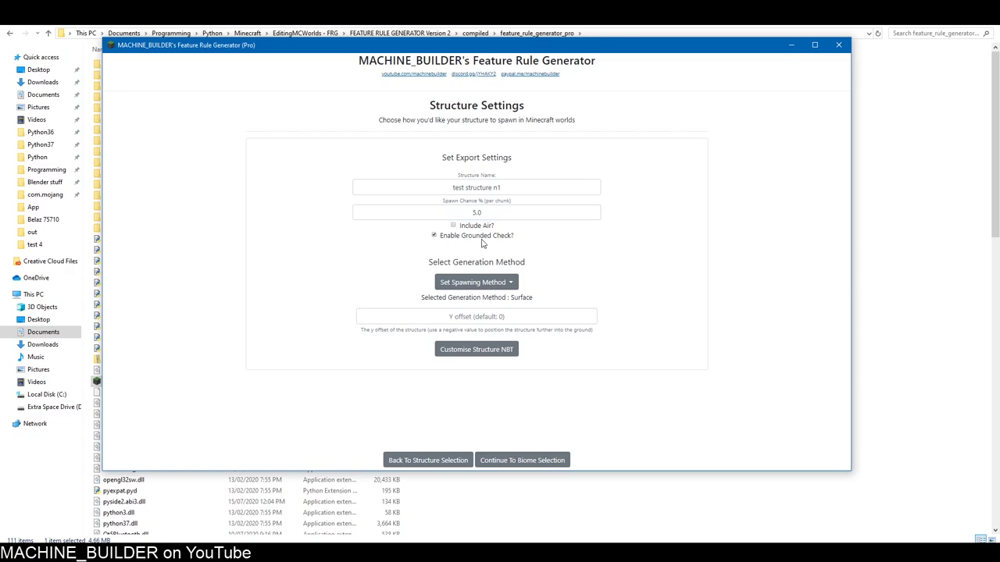
# Choose Surface as the structure's spawning method and open the Y offset for editing
pyautogui.click(462, 285)
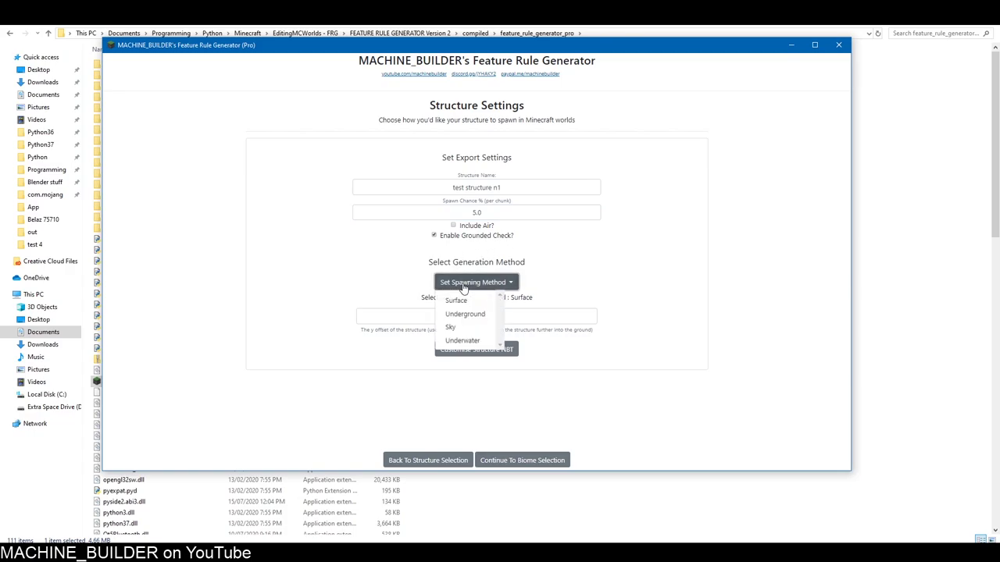
pyautogui.click(470, 298)
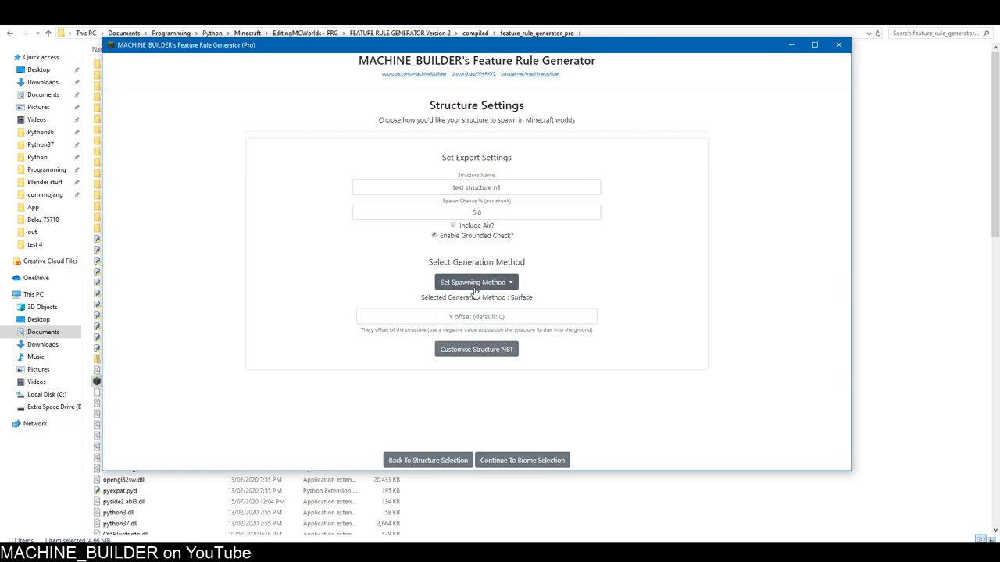
pyautogui.click(474, 289)
pyautogui.click(466, 300)
pyautogui.click(474, 317)
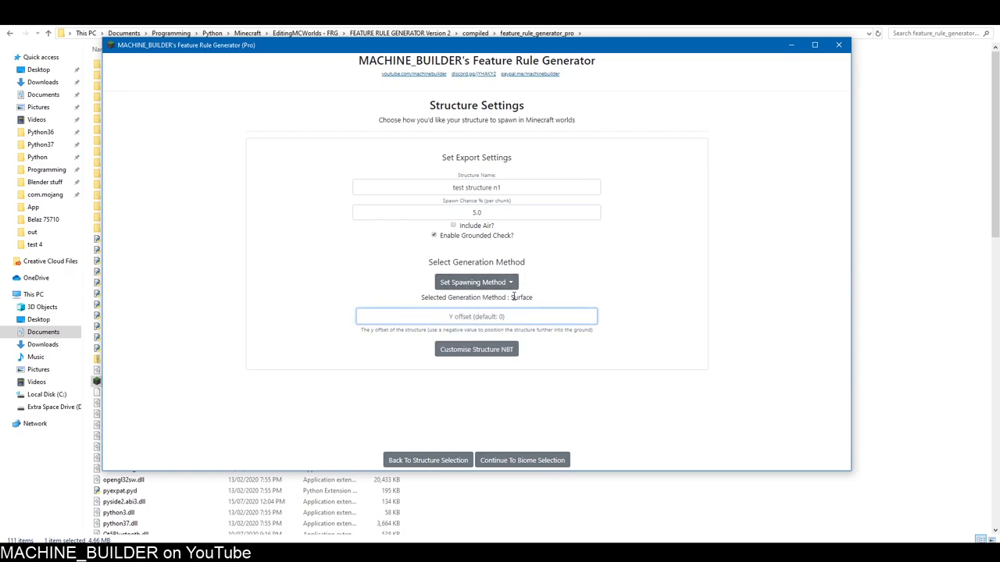